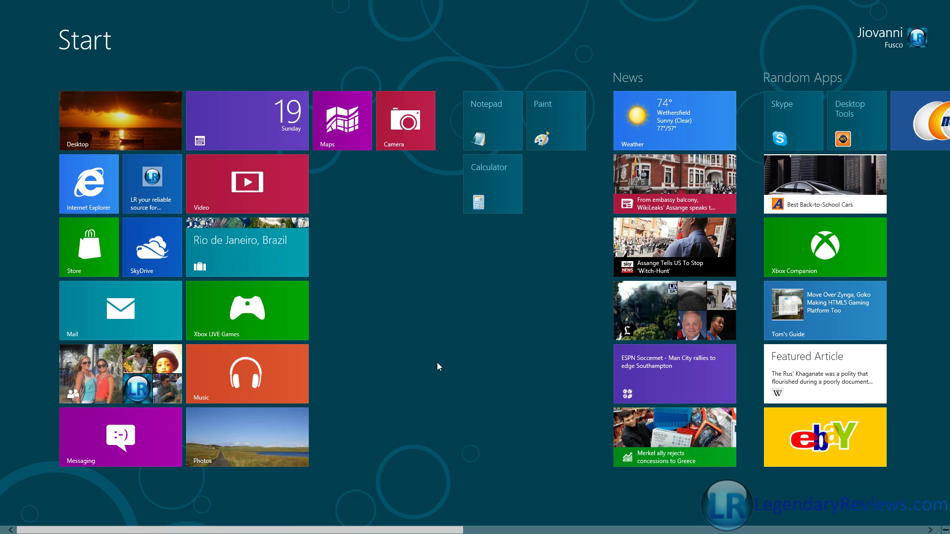
Scroll the Start screen through the Games and People tile groups and back
scroll(437, 364, down, 5)
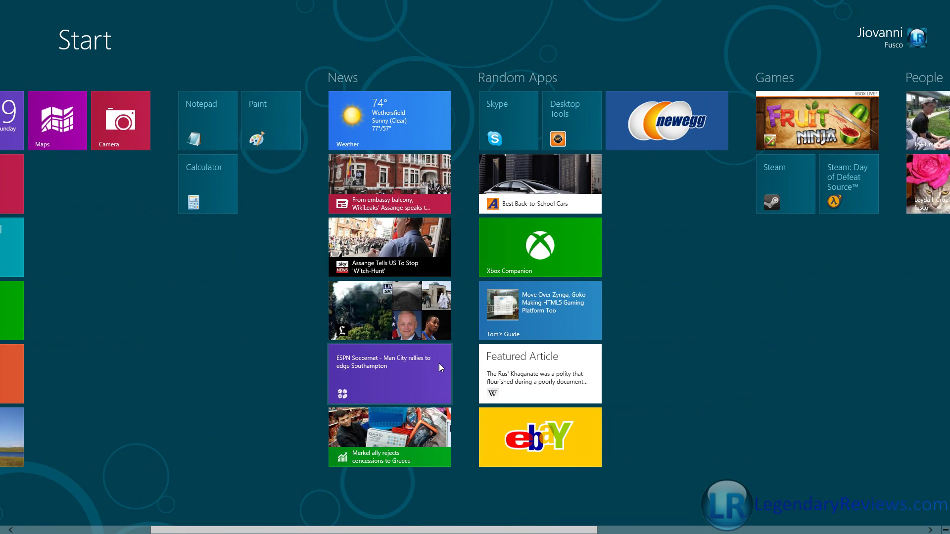
scroll(438, 363, down, 10)
scroll(438, 363, up, 8)
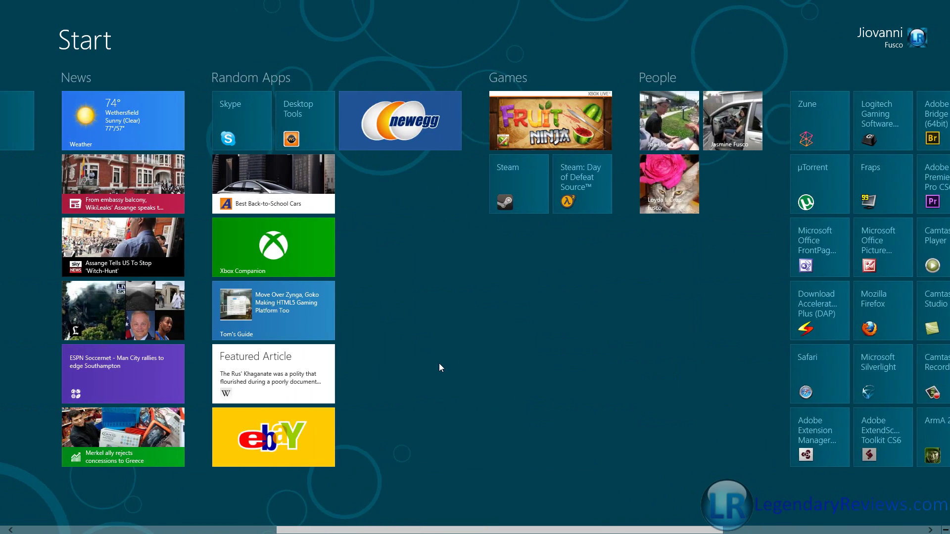
scroll(440, 366, up, 7)
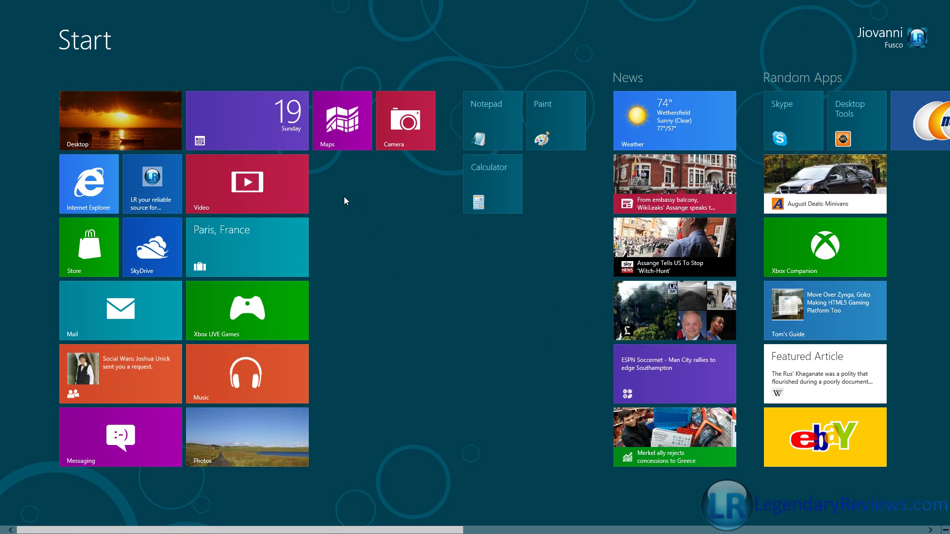
Go to the desktop and show the charms bar with the clock and date overlay
click(126, 126)
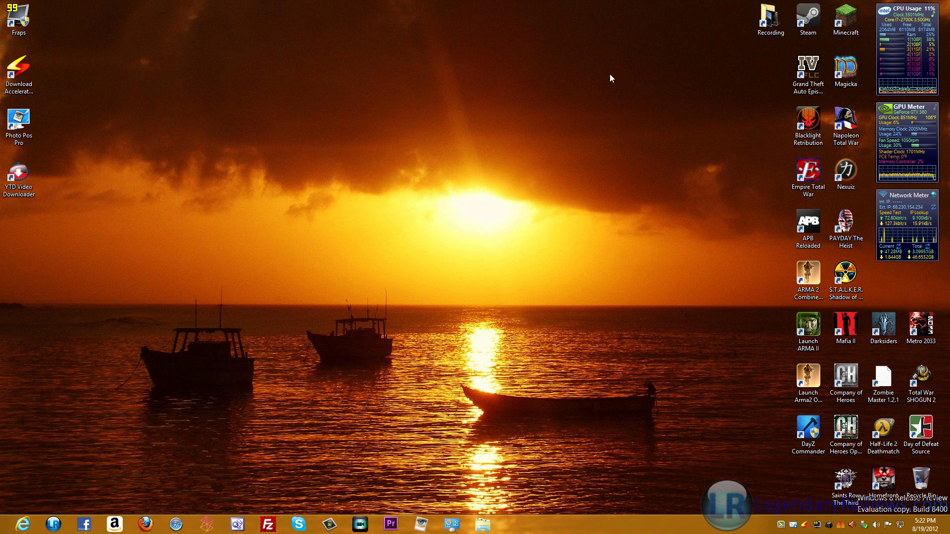
mouse_move(949, 0)
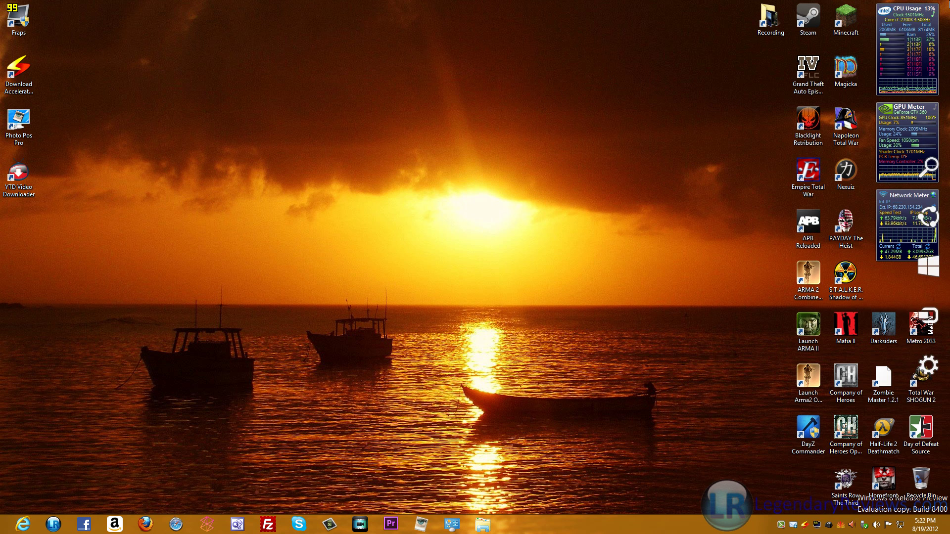
mouse_move(927, 185)
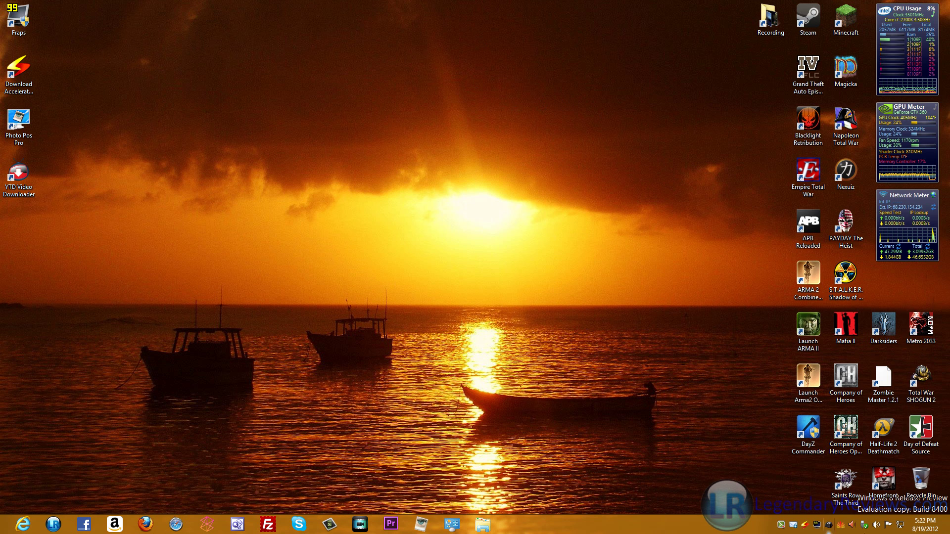
From the Settings charm, view the Power shutdown choices and dismiss them unused
mouse_move(929, 460)
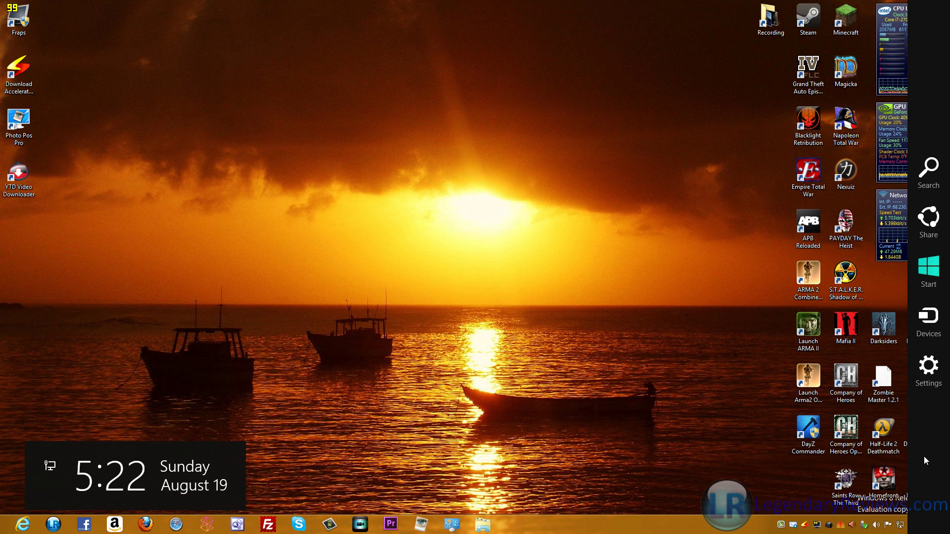
click(929, 384)
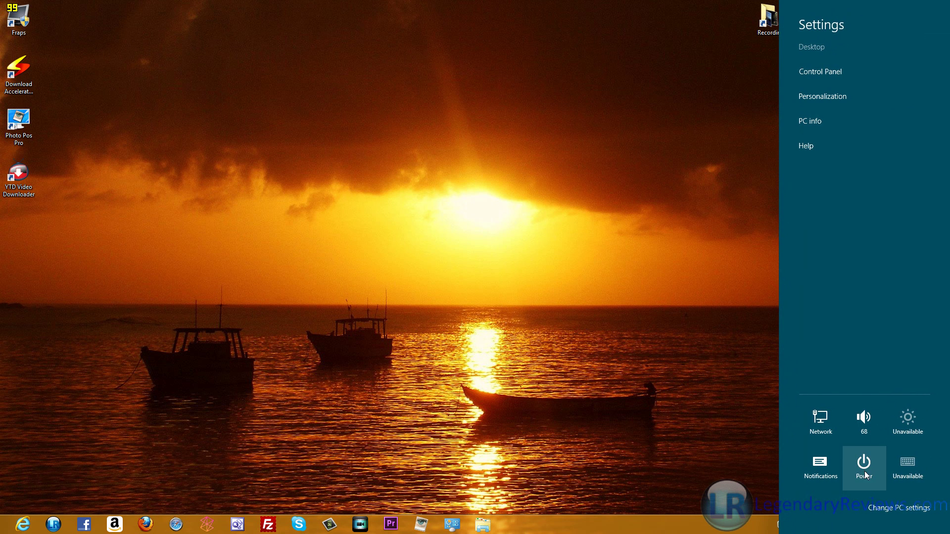
click(864, 464)
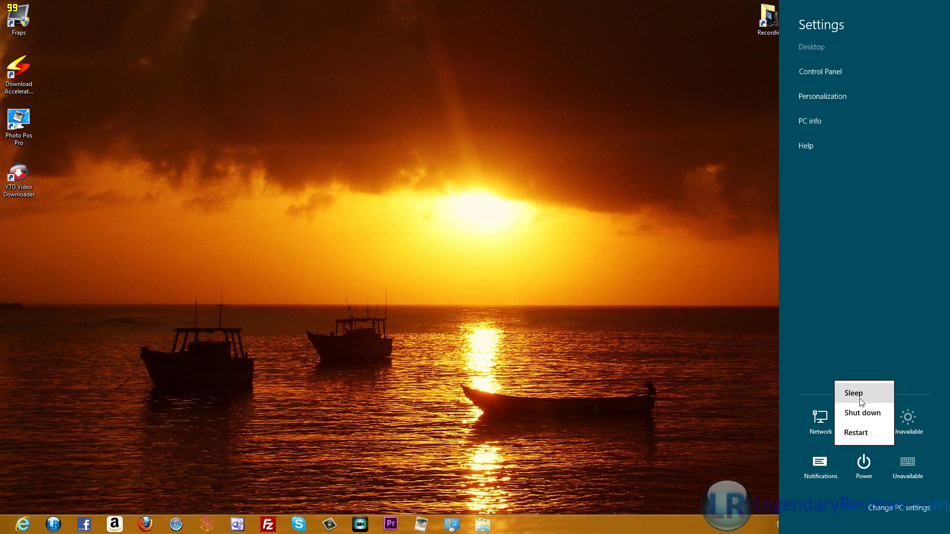
click(848, 322)
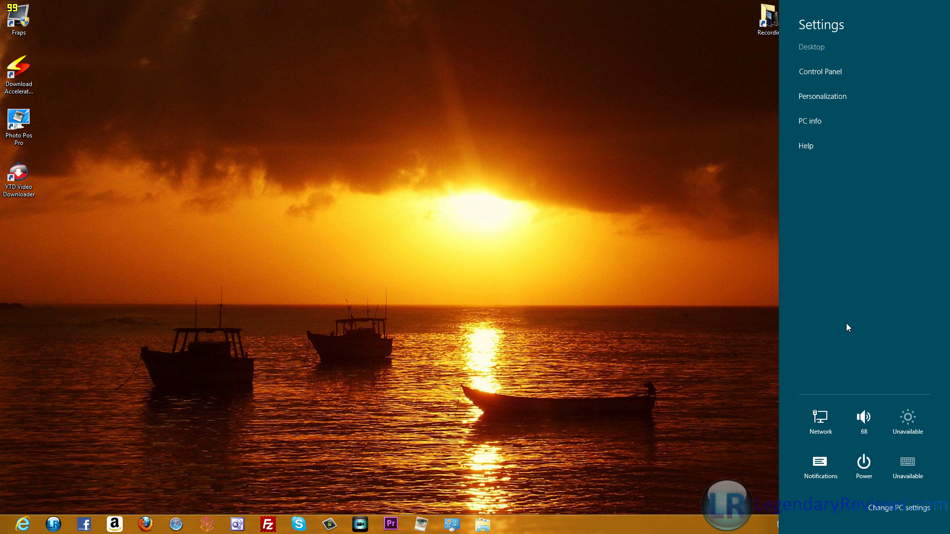
Raise the system volume from 68 to 83
click(865, 419)
mouse_move(866, 420)
mouse_down()
mouse_move(862, 396)
mouse_move(862, 408)
mouse_up()
click(847, 281)
Open PC info and view the Windows Experience Index scores, with a 7.6 base score
click(817, 124)
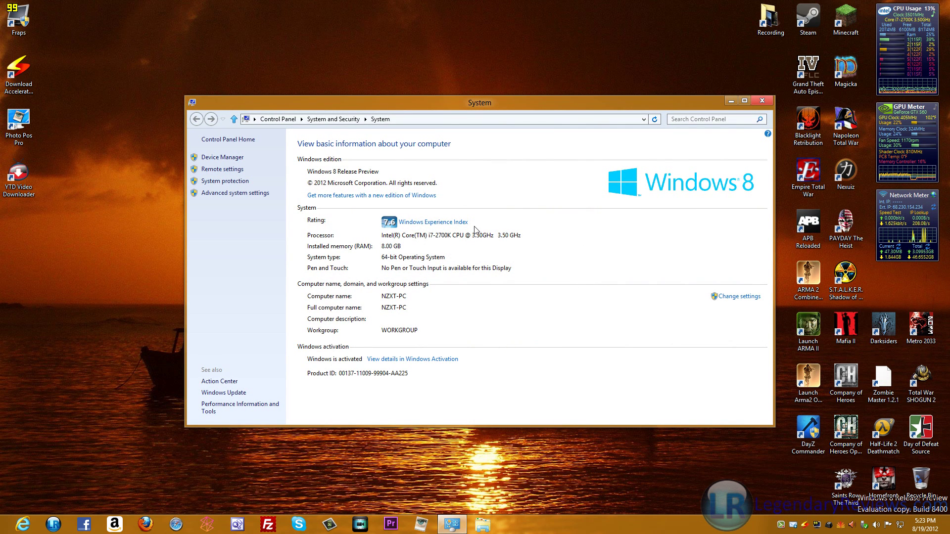
click(429, 223)
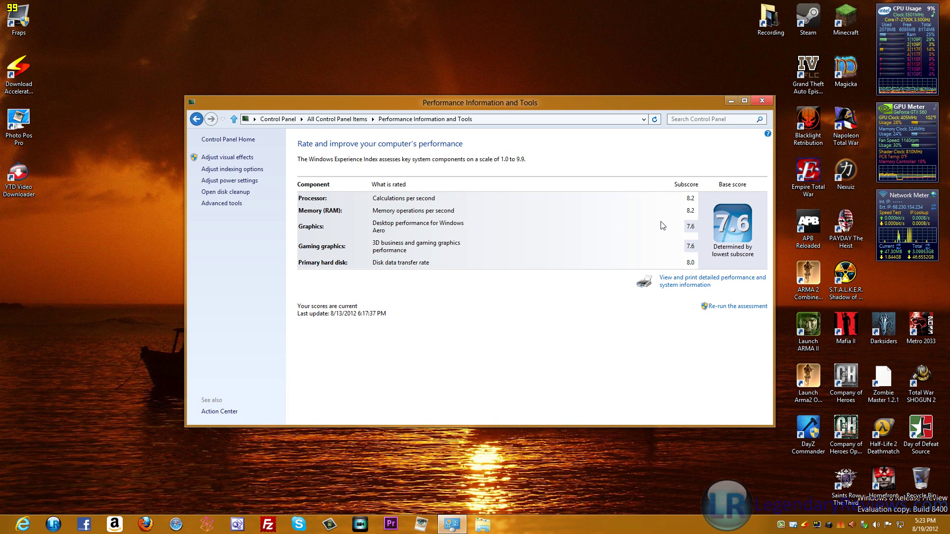
click(763, 103)
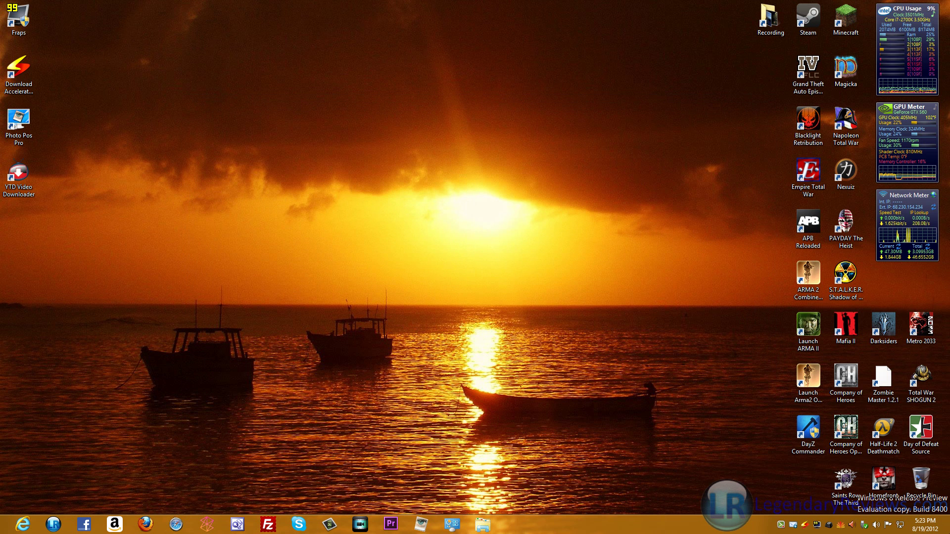
mouse_move(948, 4)
click(928, 366)
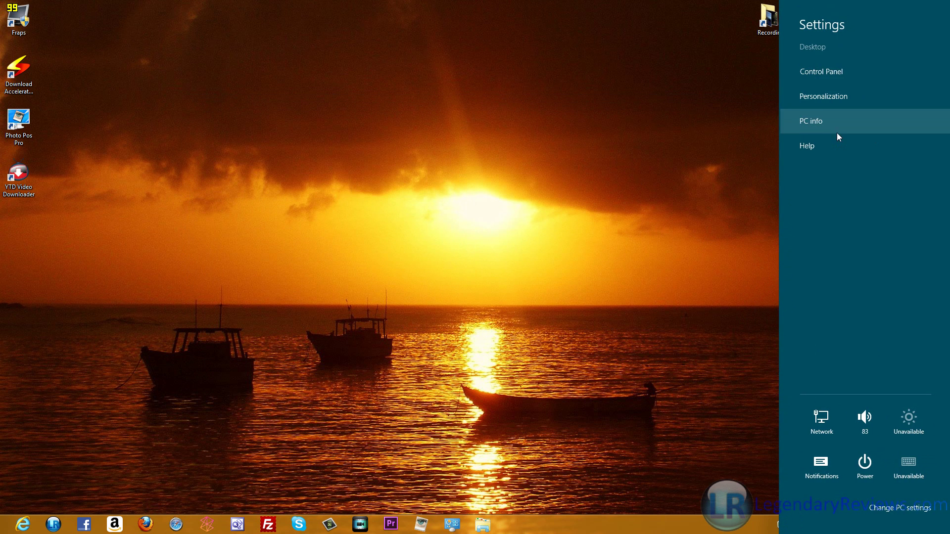
click(825, 72)
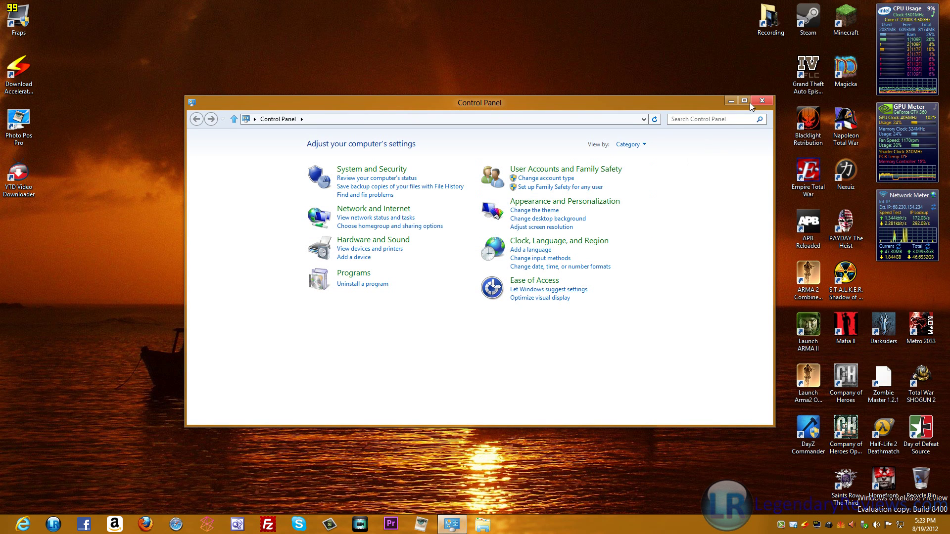
click(762, 101)
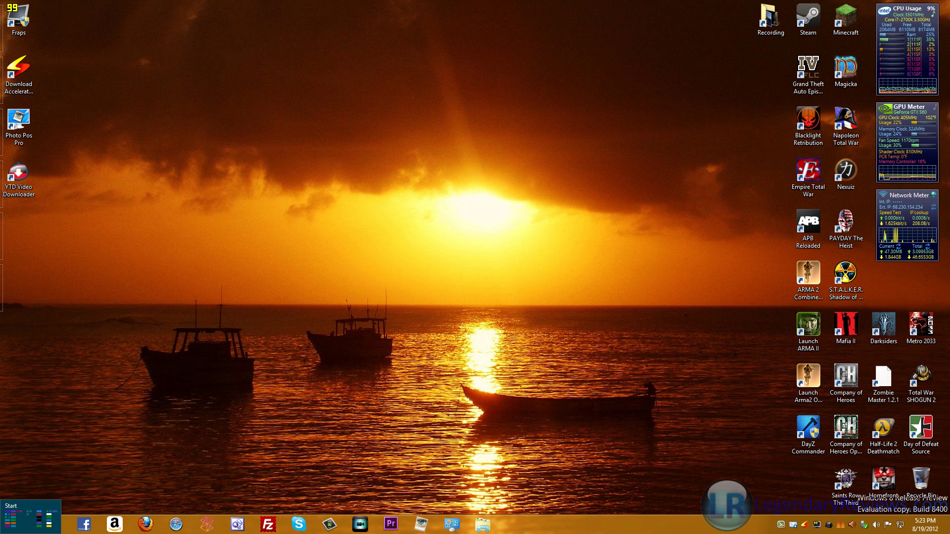
Bring up the Win+X system tools menu, then dismiss it
right_click(5, 530)
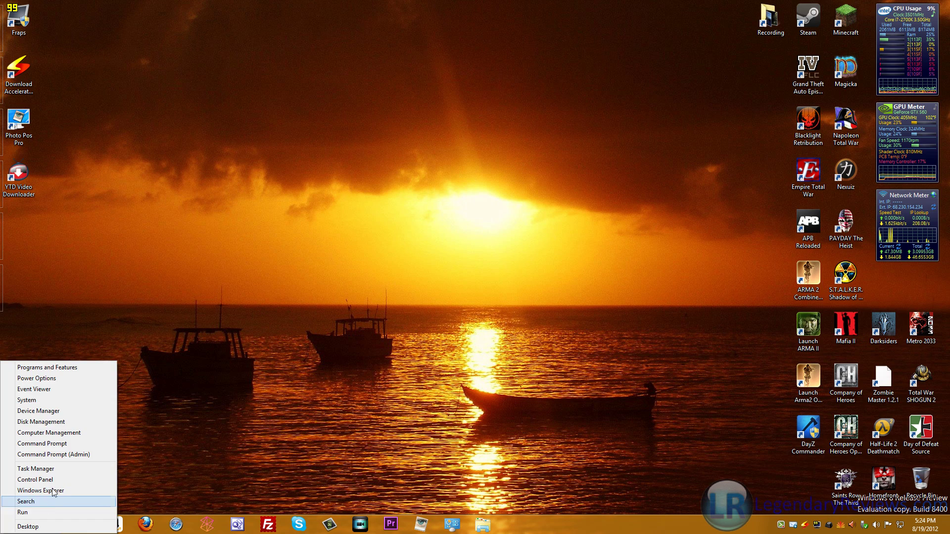
click(448, 350)
Search the installed apps for 'yahoo', which returns no matching apps
mouse_move(947, 5)
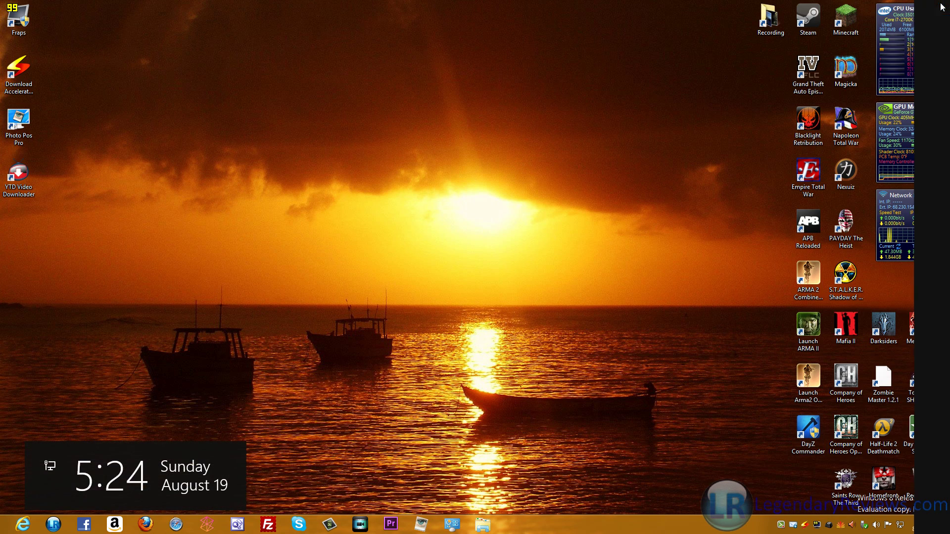
click(929, 168)
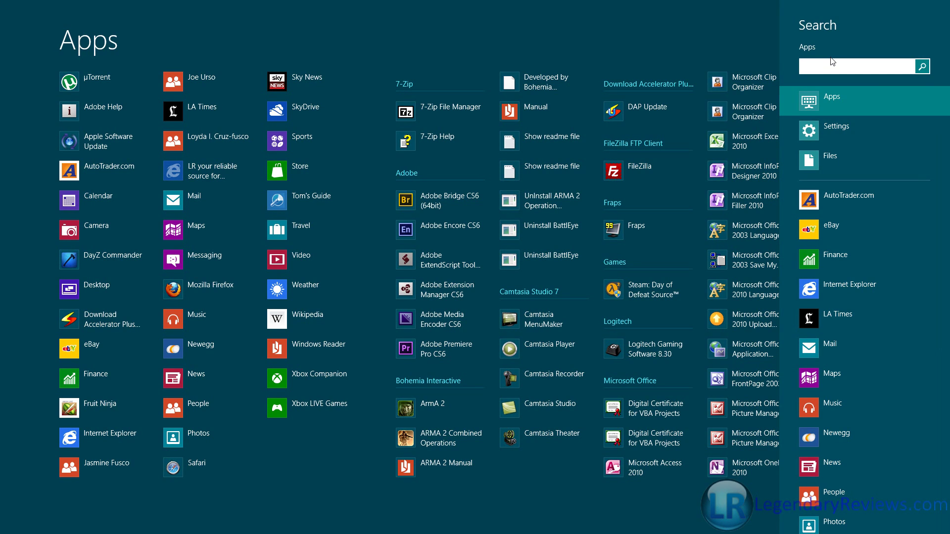
text(yahoo)
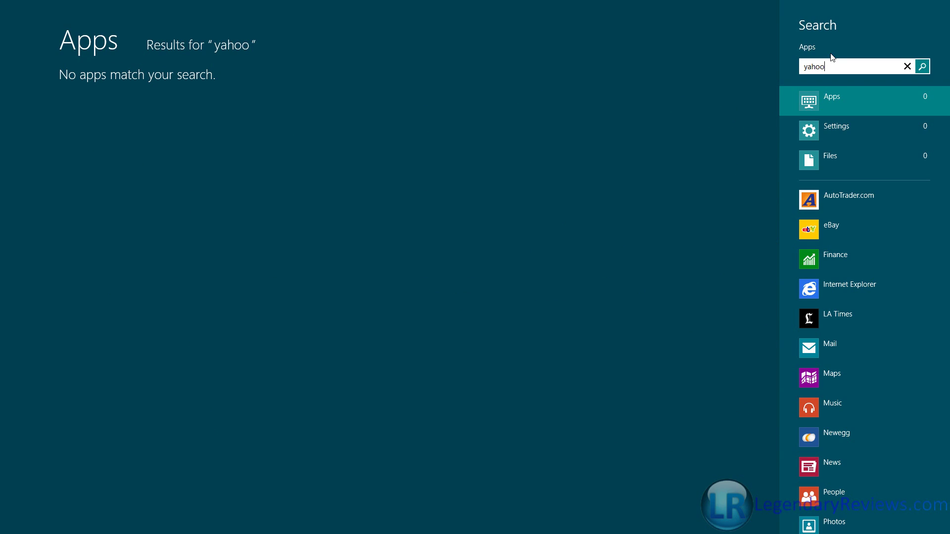
Run the 'yahoo' search in Internet Explorer for Google results, then scroll the app list
click(843, 287)
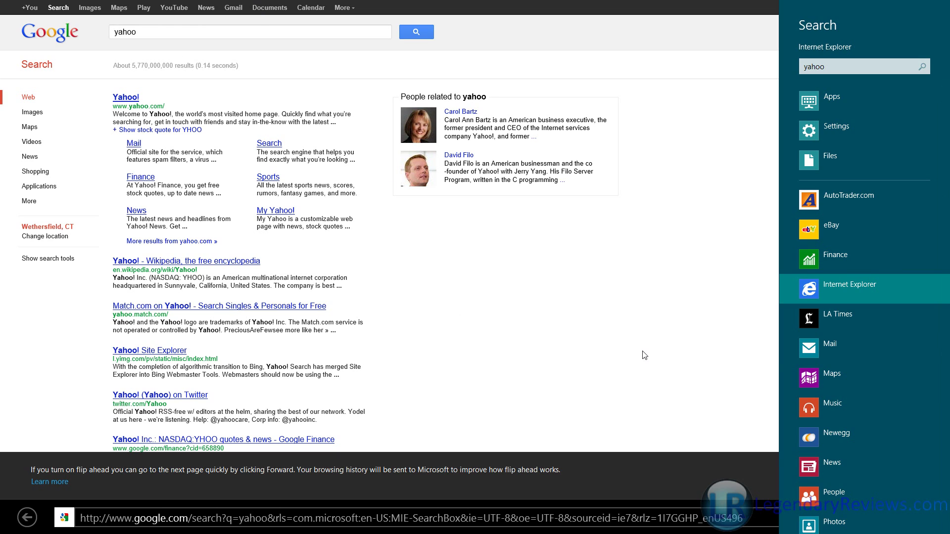
scroll(872, 307, down, 5)
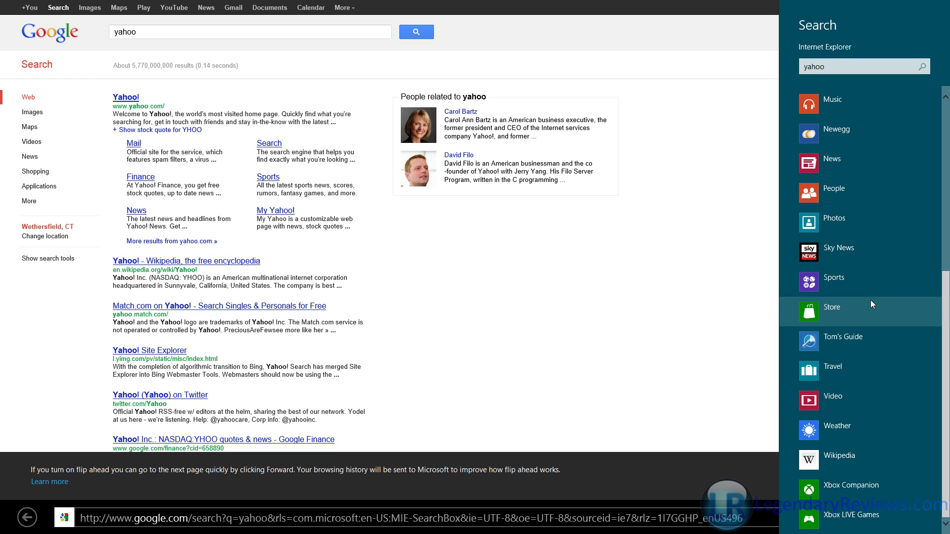
Send the yahoo search to the Wikipedia app and open the Yahoo! article
click(848, 451)
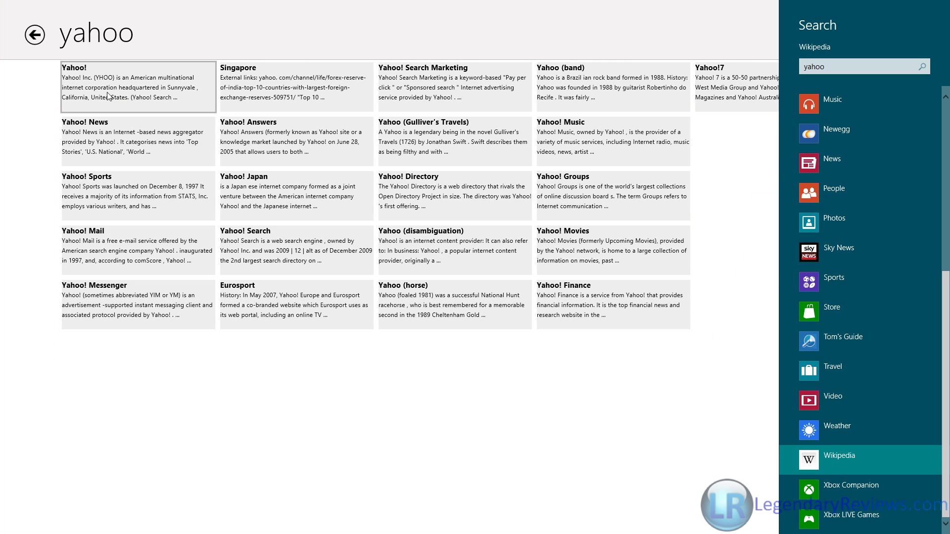
click(95, 91)
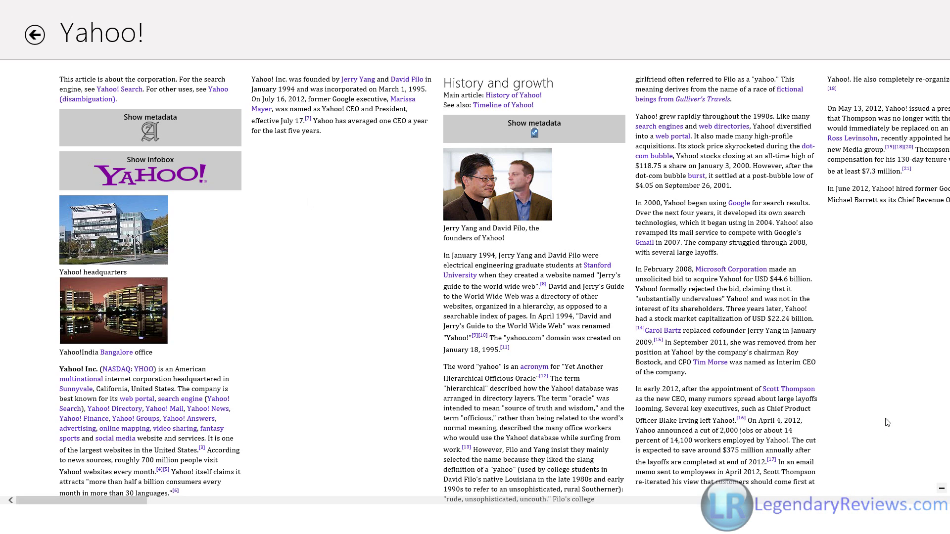
Replace the search with 'word' and view matching Settings, then Apps such as WordPad
mouse_move(948, 532)
click(928, 170)
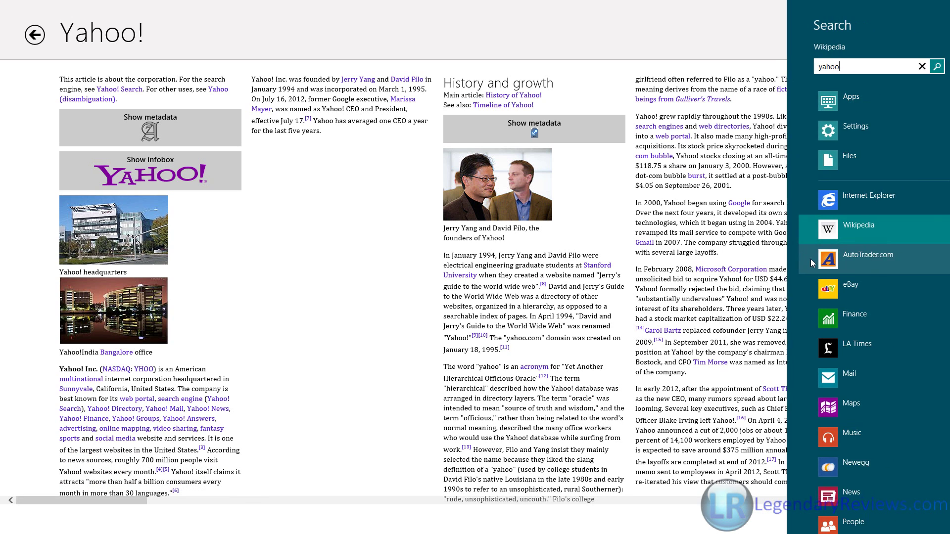
click(845, 63)
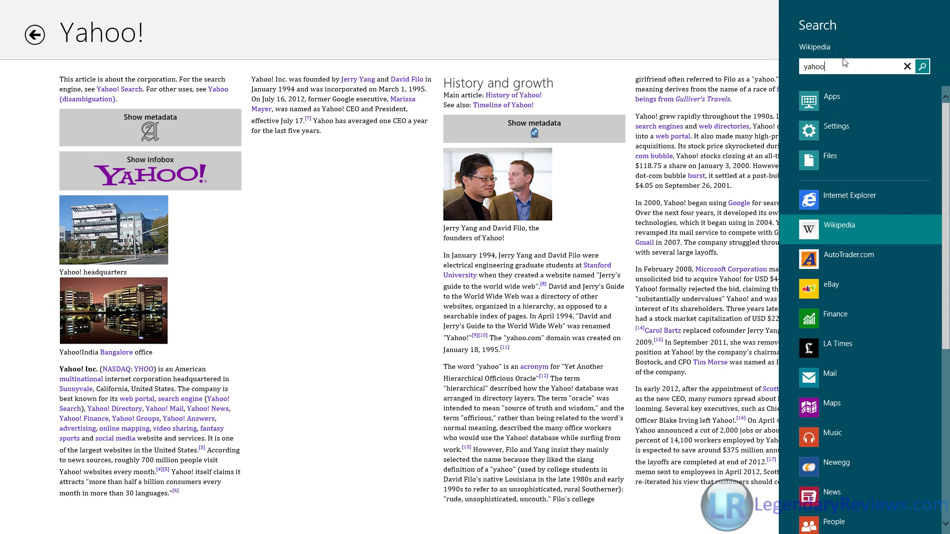
key(BackSpace)
key(BackSpace)
key(BackSpace)
key(BackSpace)
key(BackSpace)
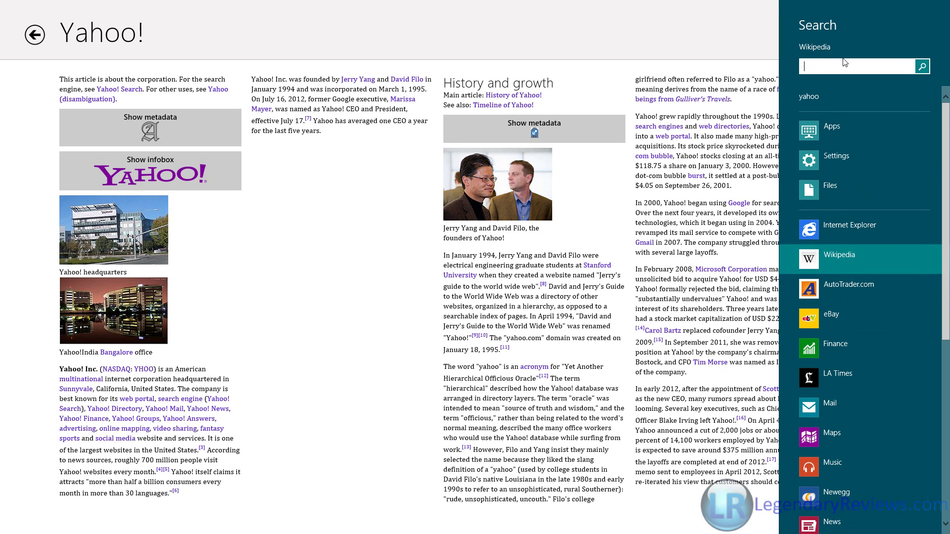
text(word)
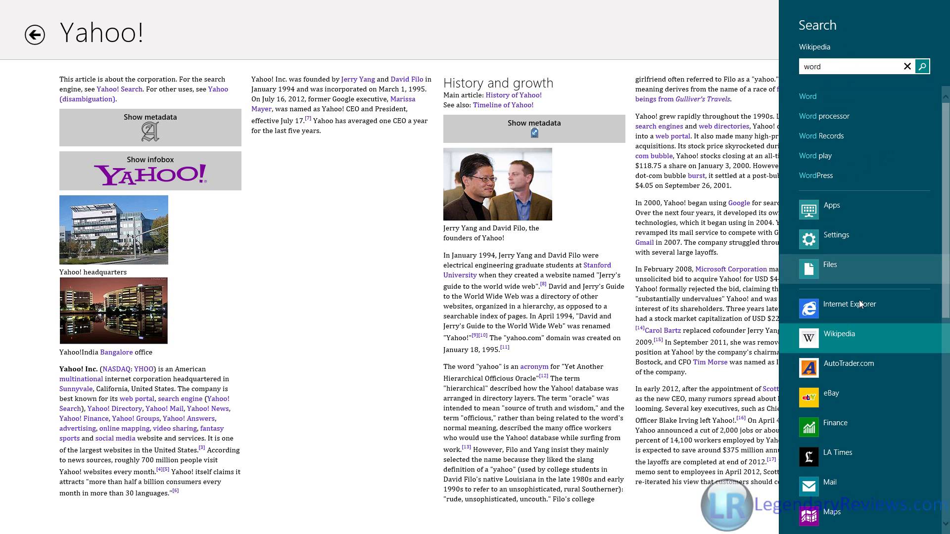
click(848, 235)
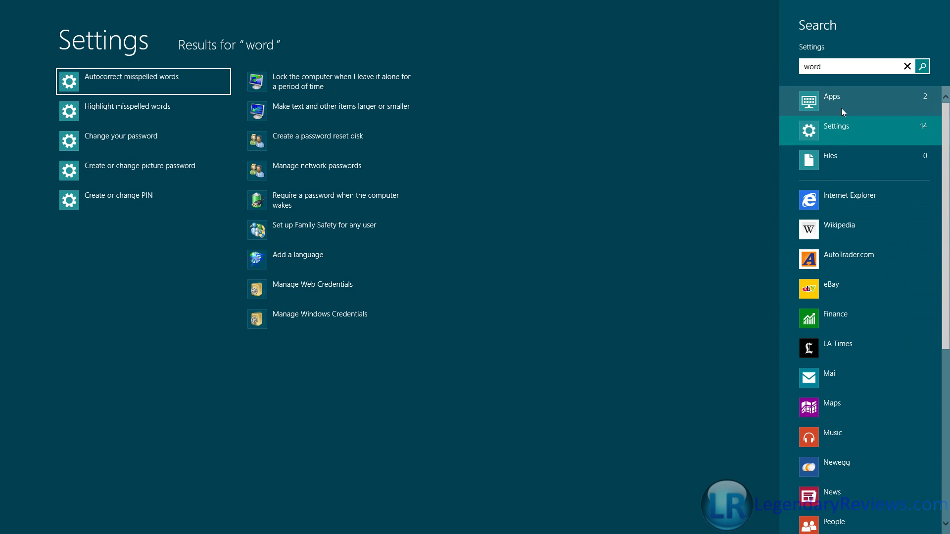
click(842, 103)
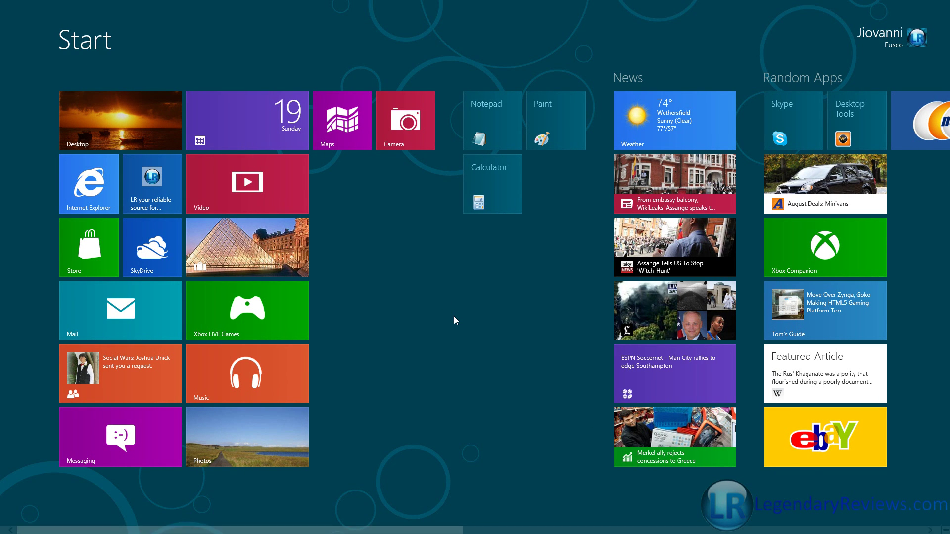
In Internet Explorer, switch to the Legendary Reviews tab and open the NZXT Phantom 410 Case review
click(91, 186)
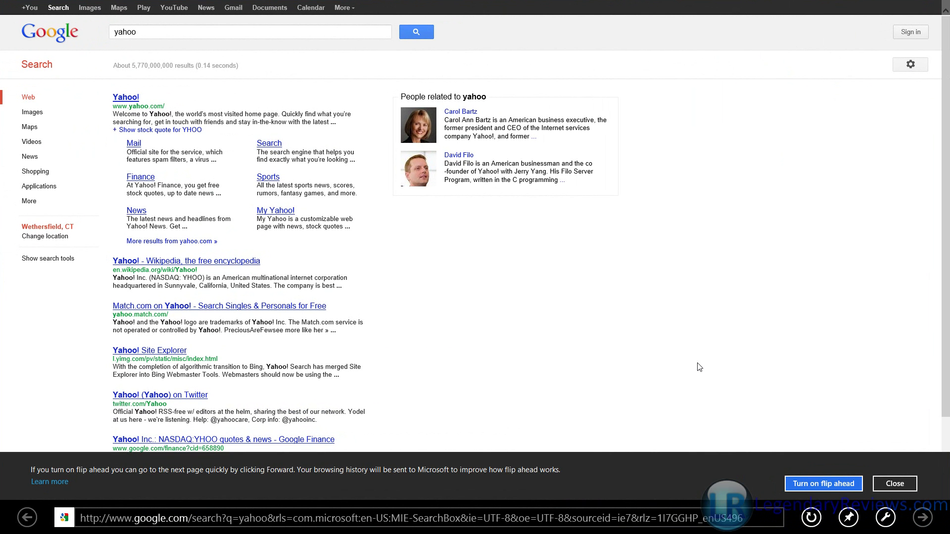
click(898, 482)
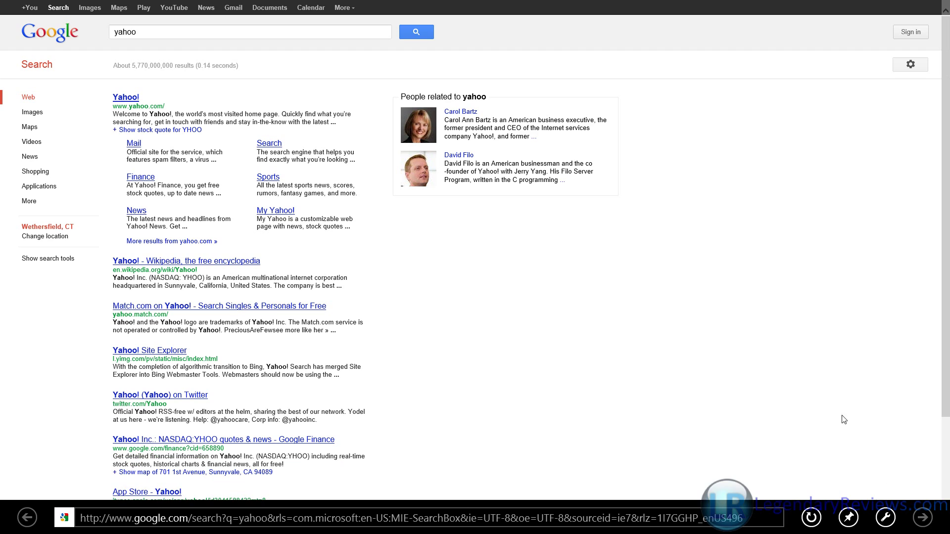
right_click(523, 240)
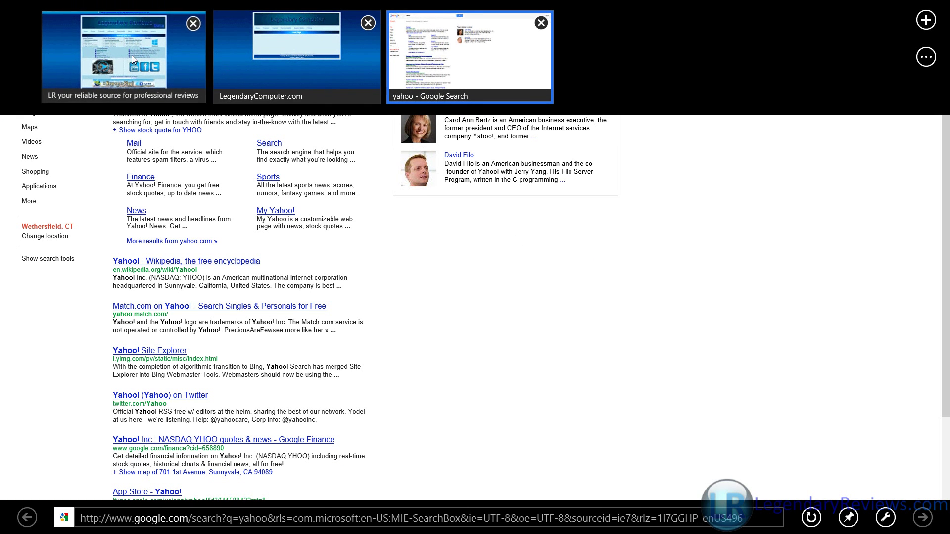
click(170, 73)
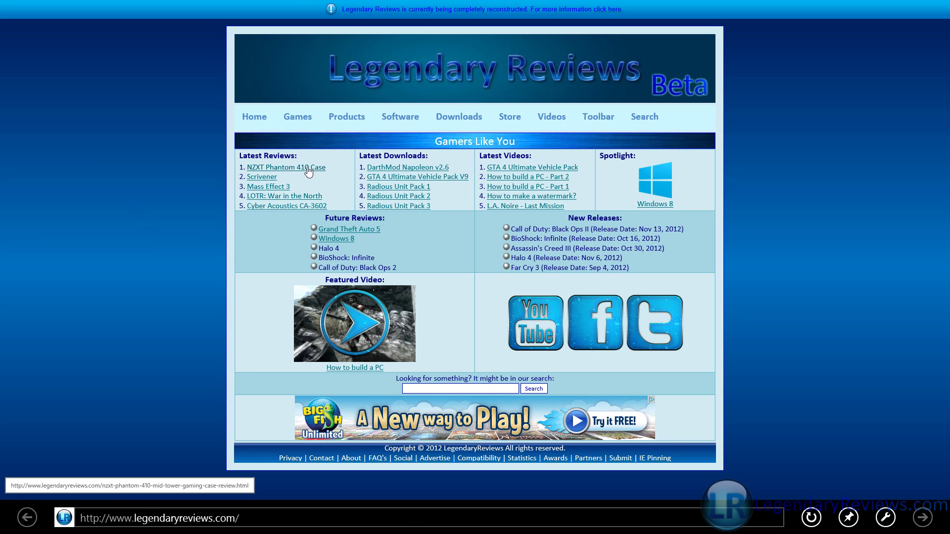
click(311, 170)
From the Legendary Reviews home page, open the DarthMod Napoleon v2.6 download page
scroll(118, 252, down, 5)
scroll(122, 247, up, 10)
click(262, 69)
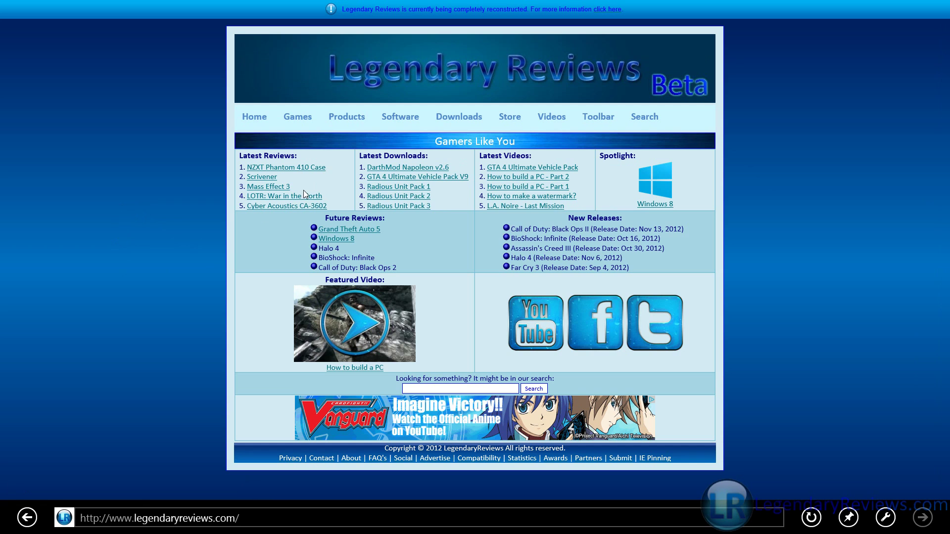
click(412, 169)
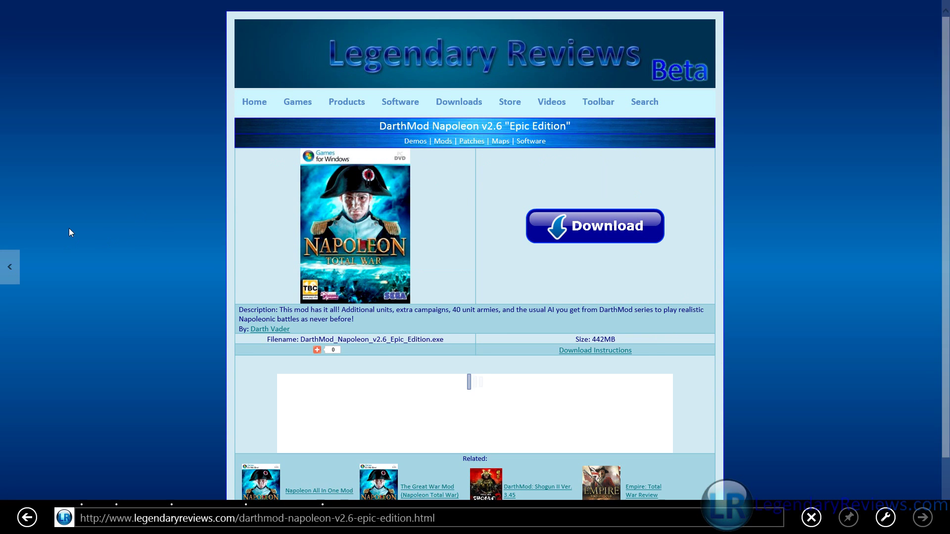
Go back to the Legendary Reviews home page and reload it with F5
scroll(109, 308, down, 2)
scroll(123, 137, up, 2)
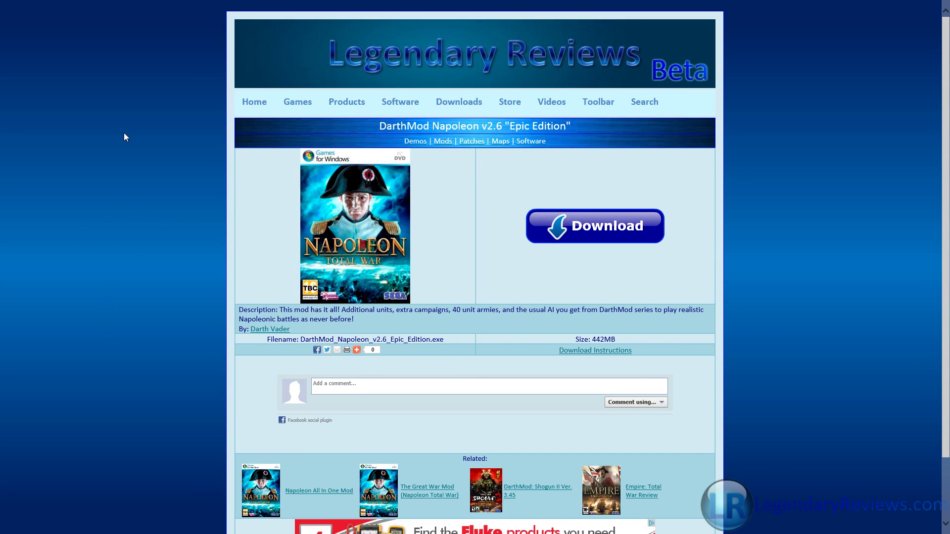
click(258, 52)
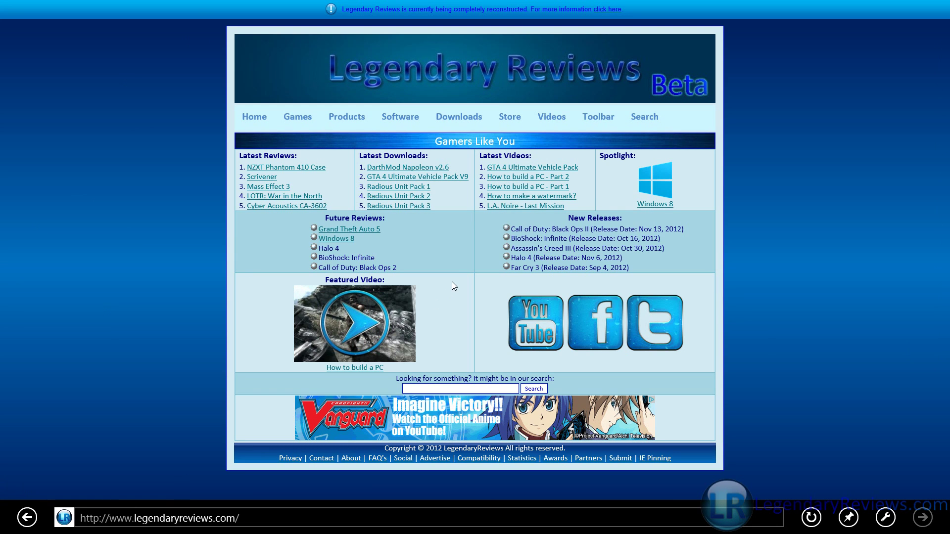
key(F5)
click(396, 295)
scroll(135, 201, down, 1)
scroll(138, 213, up, 1)
triple_click(420, 161)
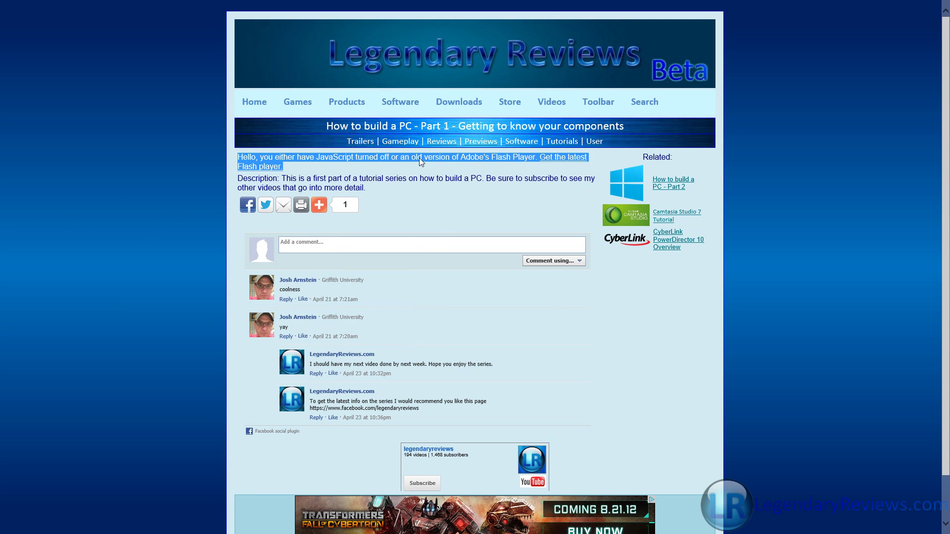
click(477, 199)
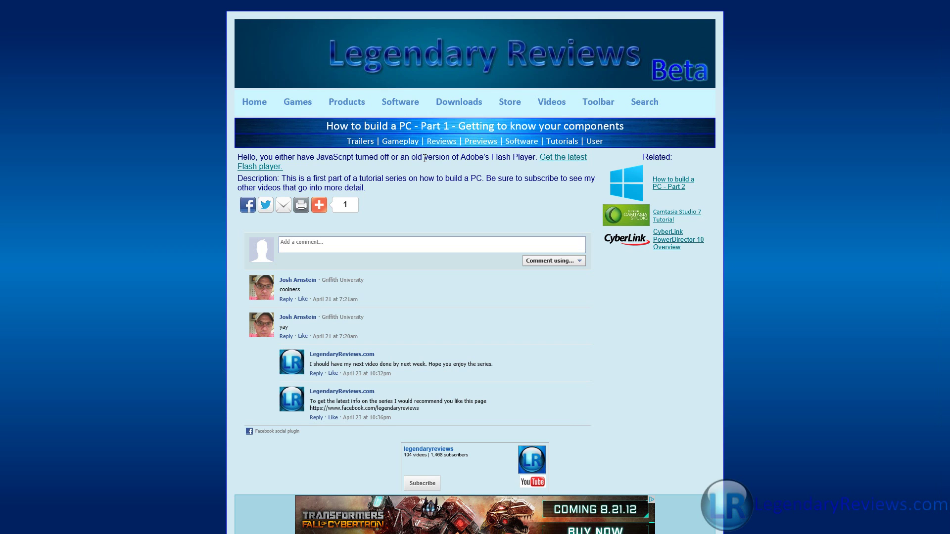
click(325, 60)
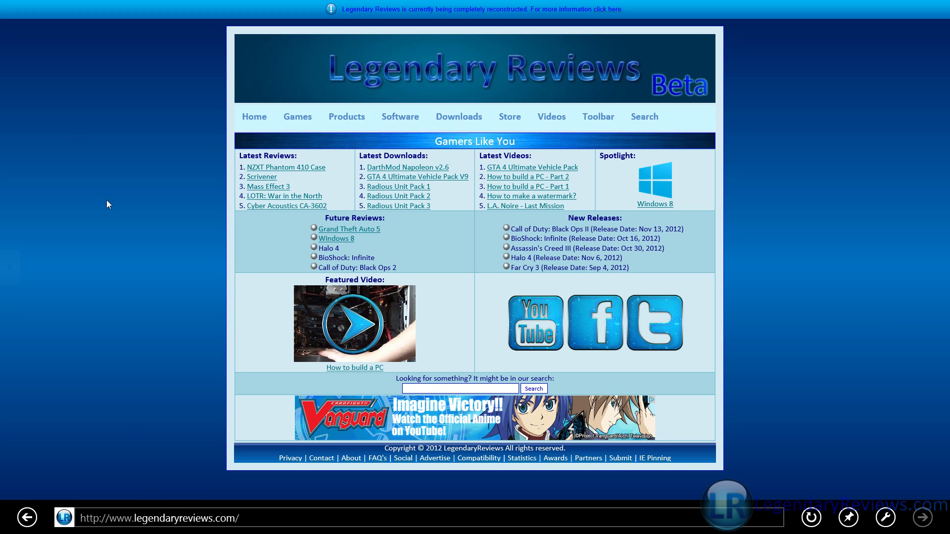
Go to youtube.com via the 'you' address suggestion and scroll through the From YouTube feed
click(160, 517)
text(youtube)
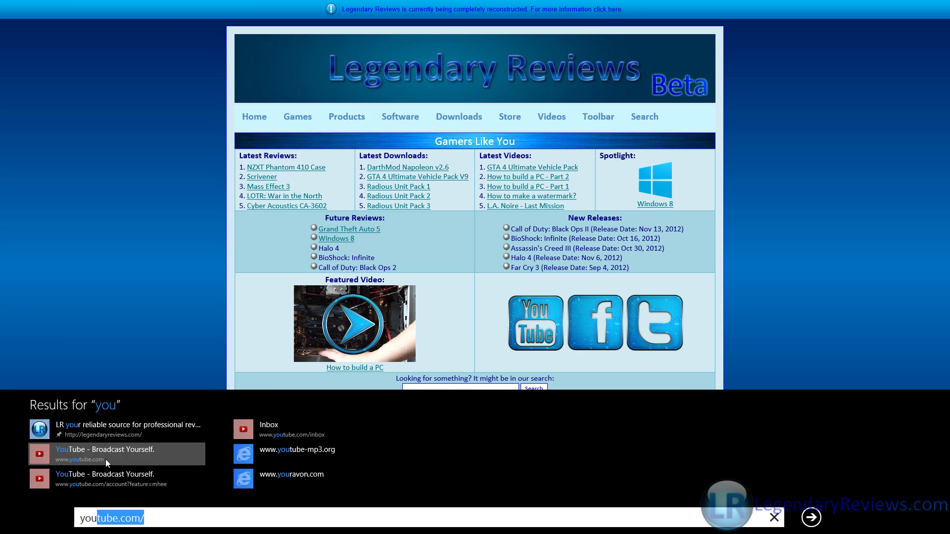
key(Return)
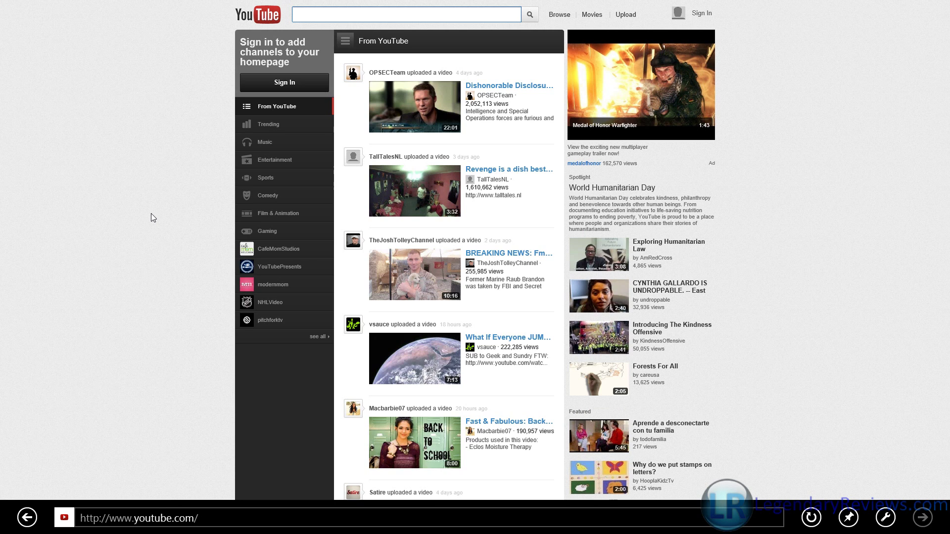
scroll(189, 179, down, 5)
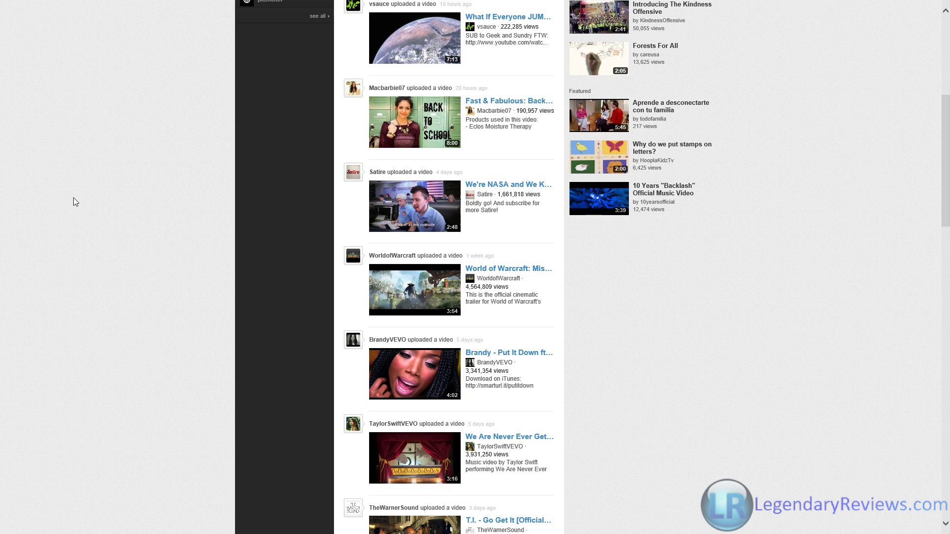
scroll(76, 203, down, 5)
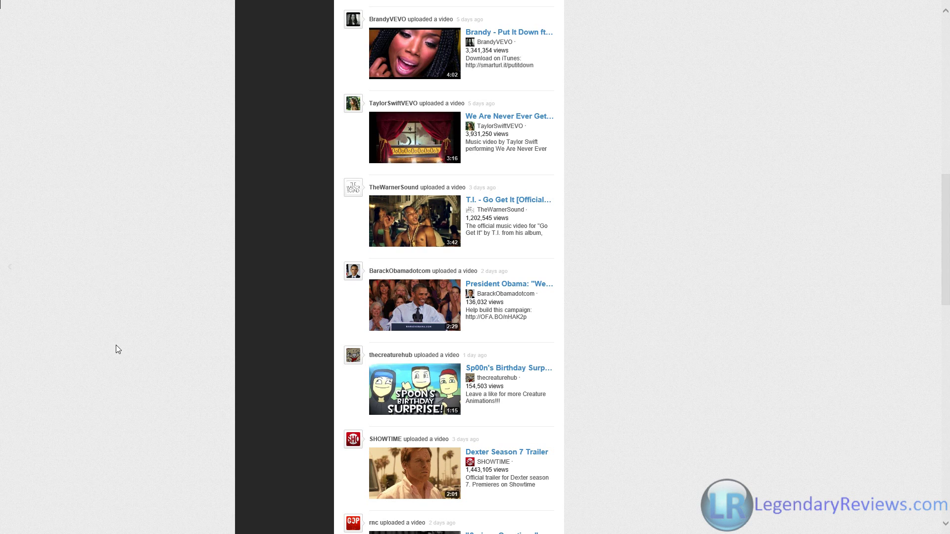
scroll(117, 346, up, 20)
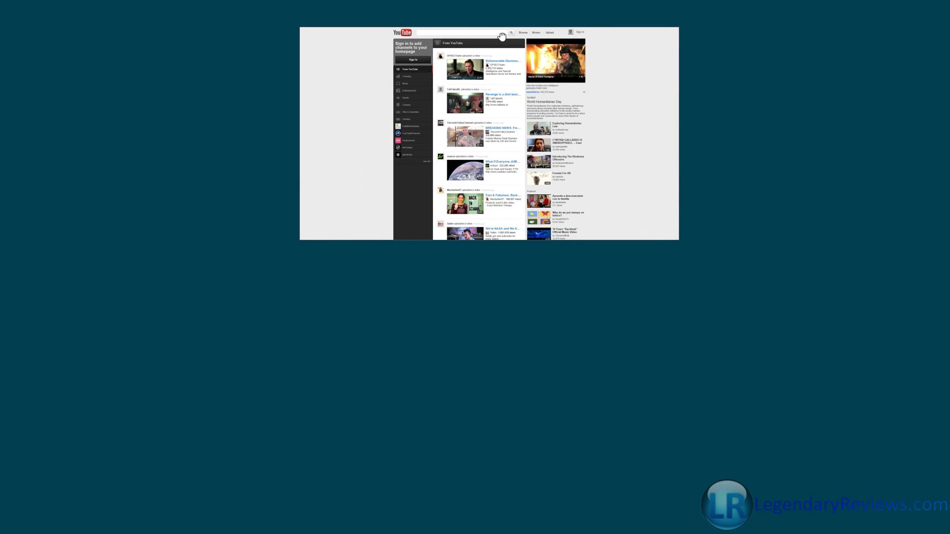
Close the YouTube app and bring up close options for eBay, Weather and News, keeping News
drag(501, 37, 434, 530)
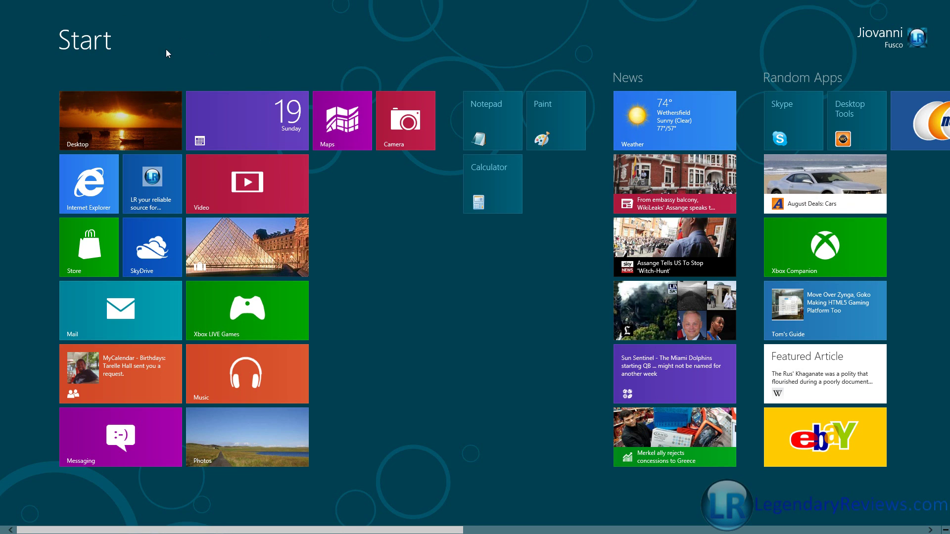
mouse_move(7, 340)
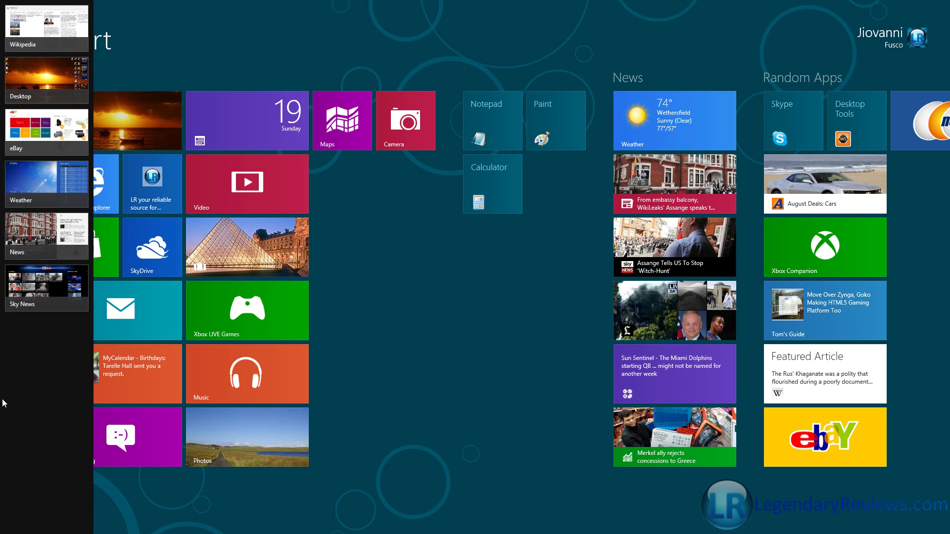
right_click(58, 141)
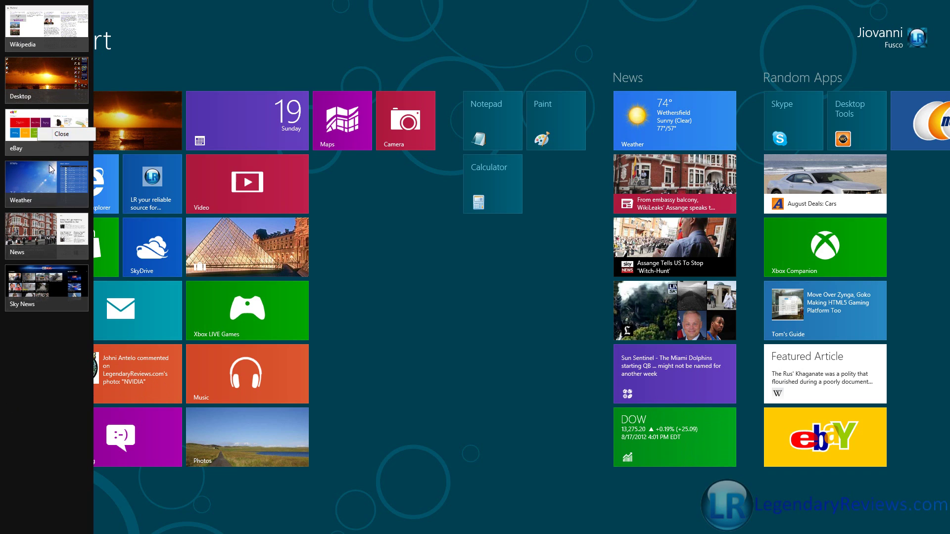
right_click(42, 188)
right_click(38, 252)
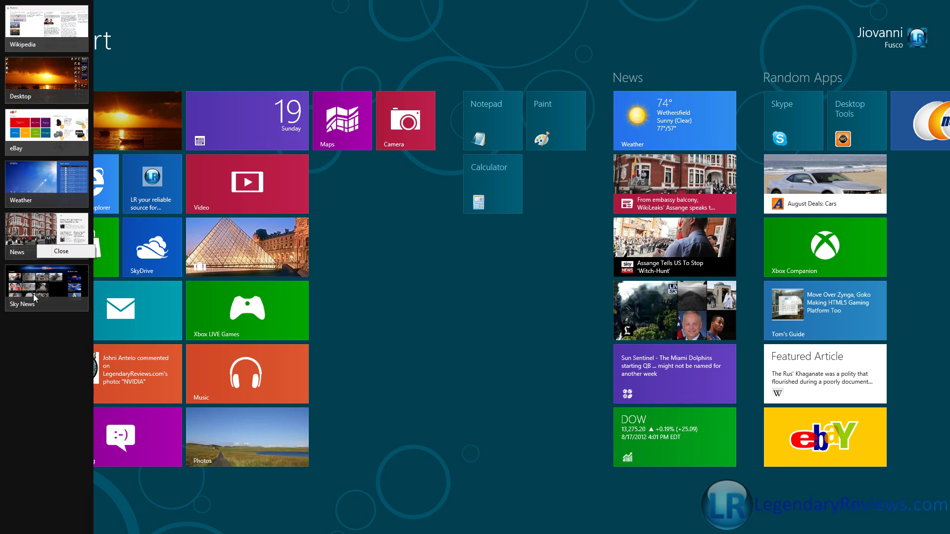
click(31, 360)
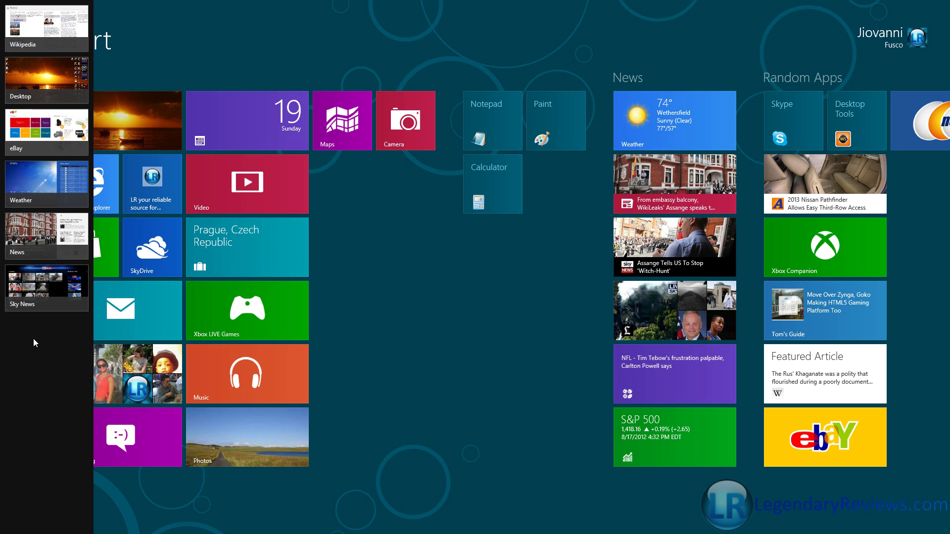
Bring up close options for Sky News and Wikipedia without closing them, then launch eBay
right_click(41, 299)
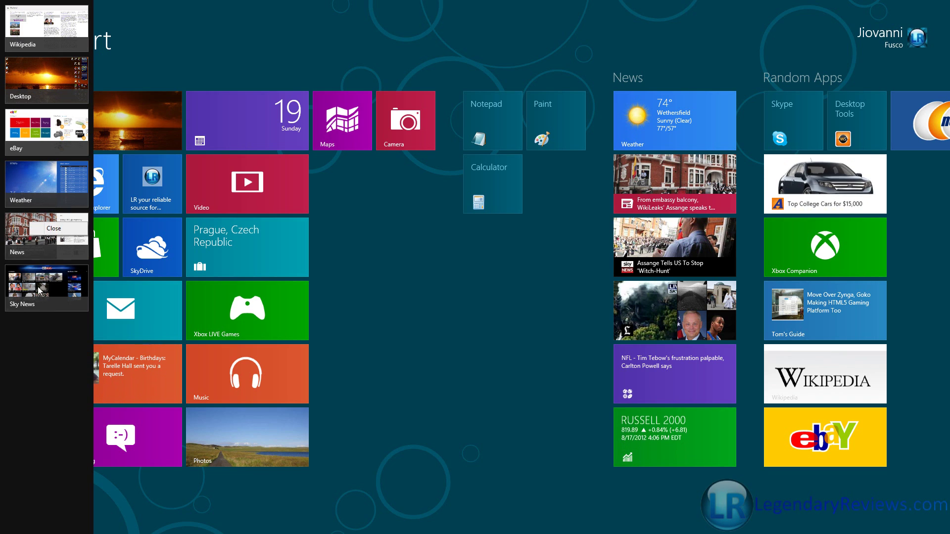
right_click(28, 31)
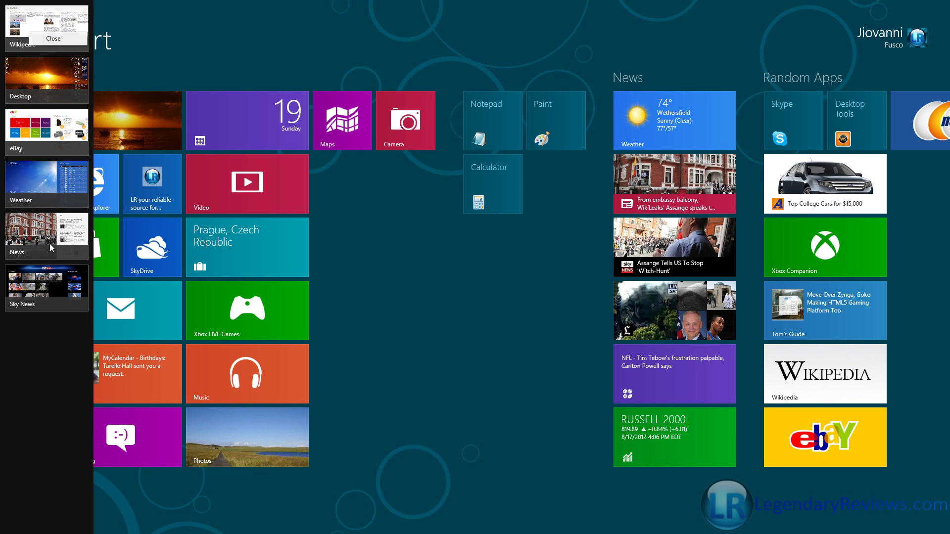
click(29, 393)
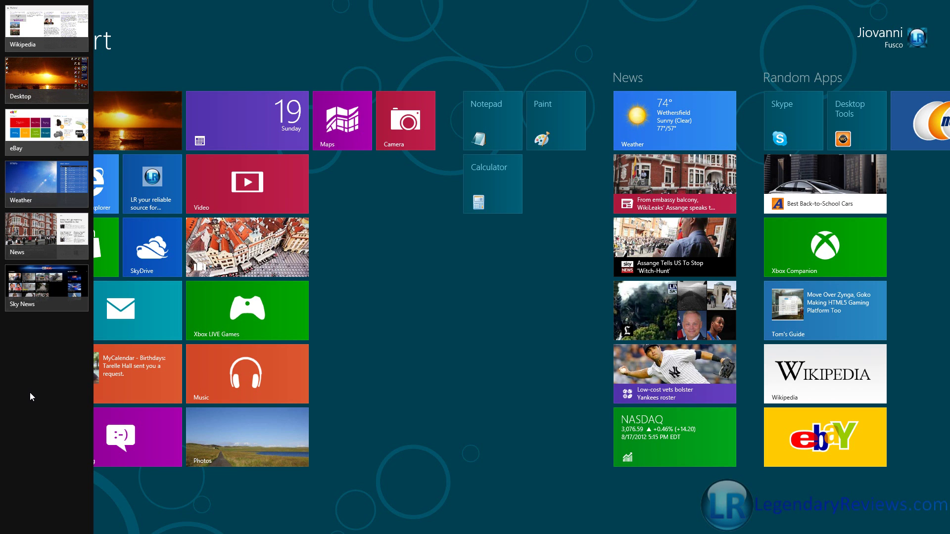
click(24, 145)
drag(542, 5, 473, 10)
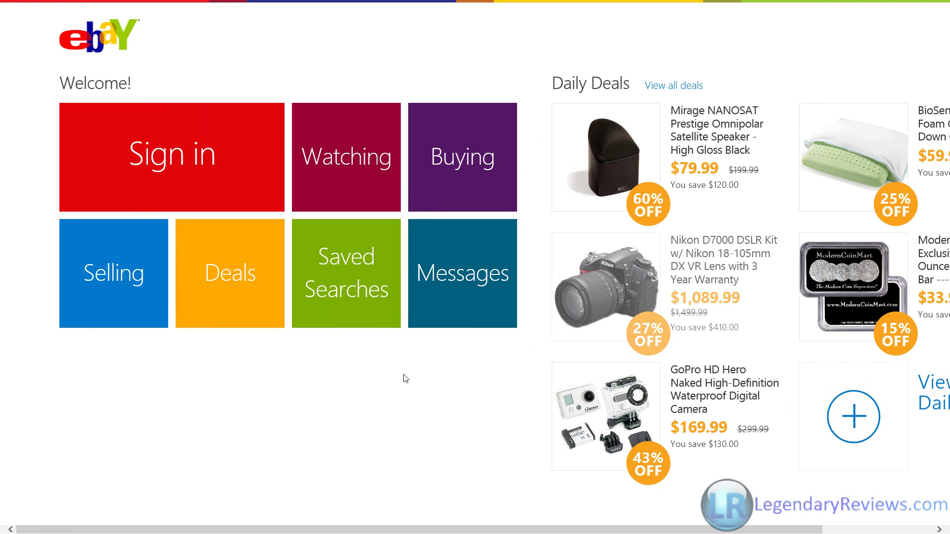
Switch from eBay to the Wikipedia Yahoo! article, then to Weather, then to Sky News
mouse_move(1, 15)
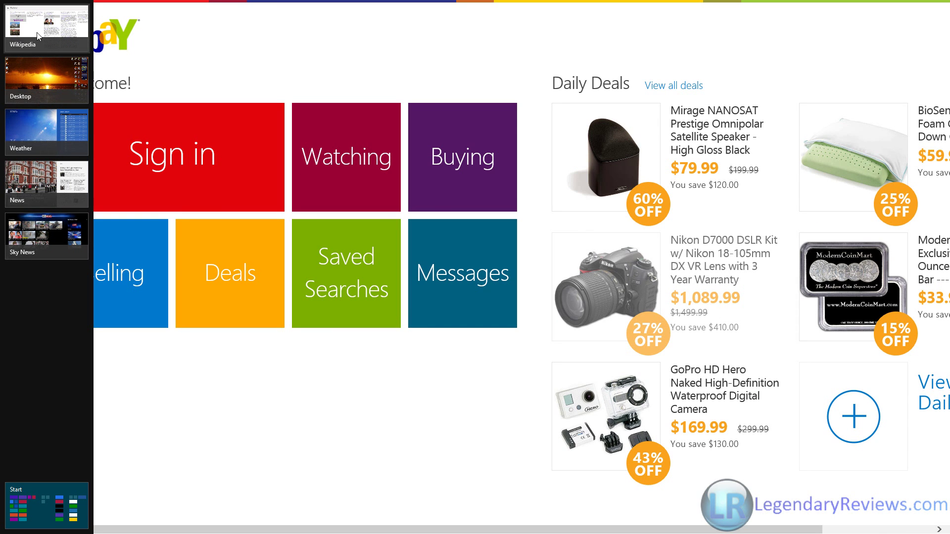
click(37, 33)
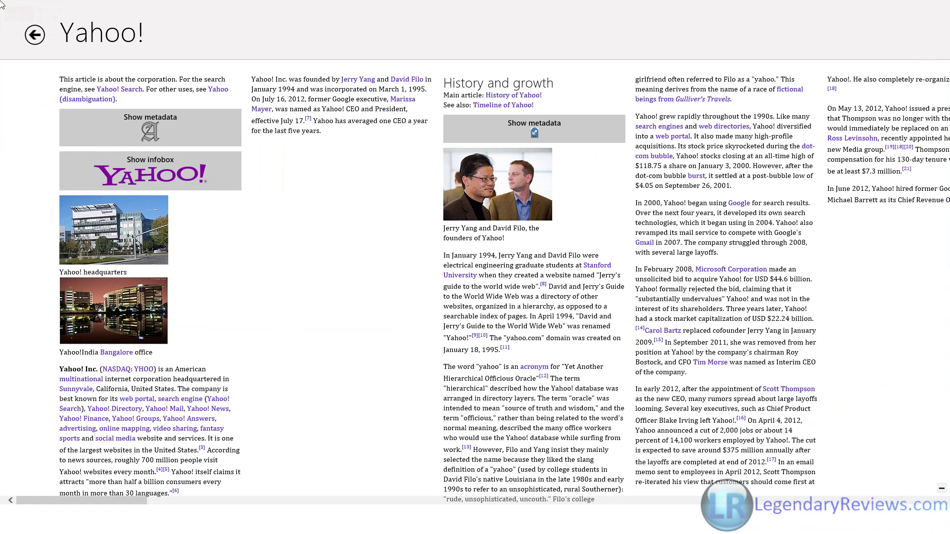
click(52, 141)
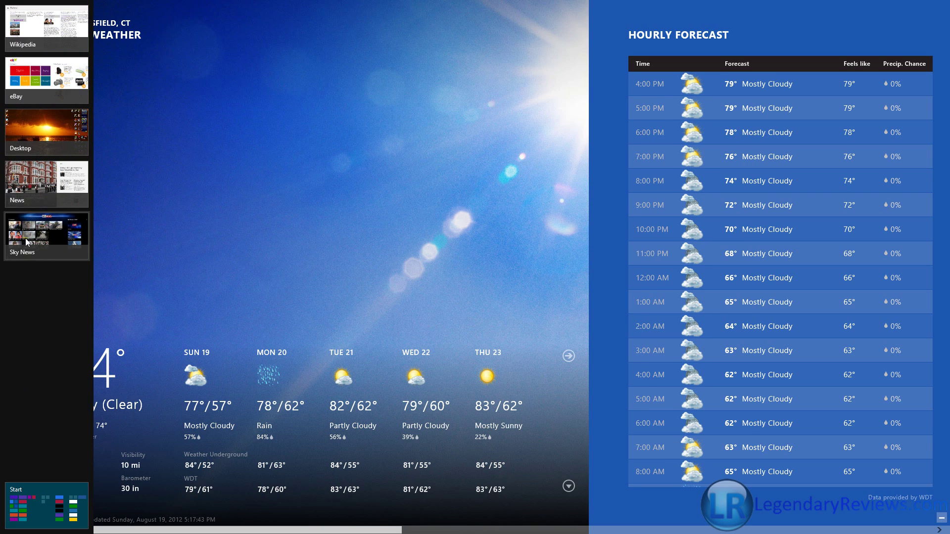
click(29, 243)
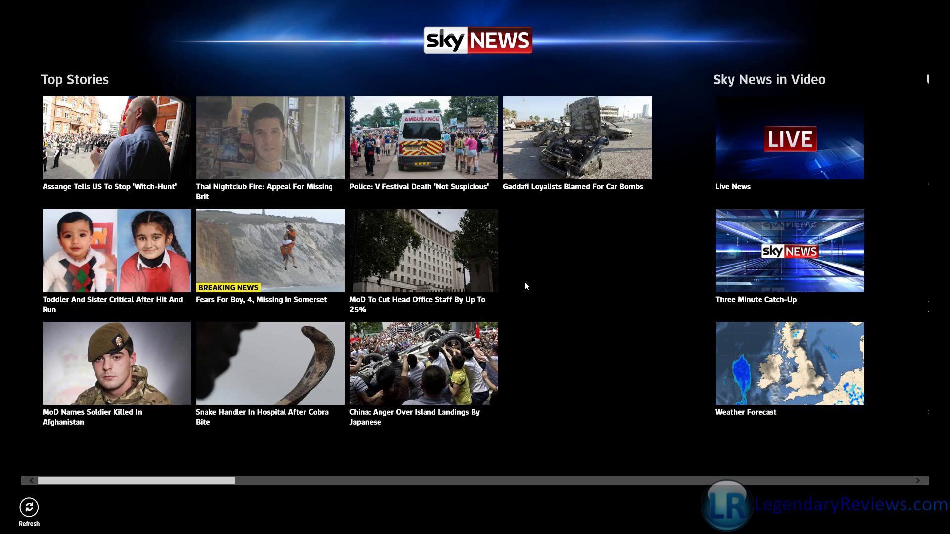
Scroll the Sky News hub back to Top Stories, then return to the Start screen
scroll(525, 286, down, 15)
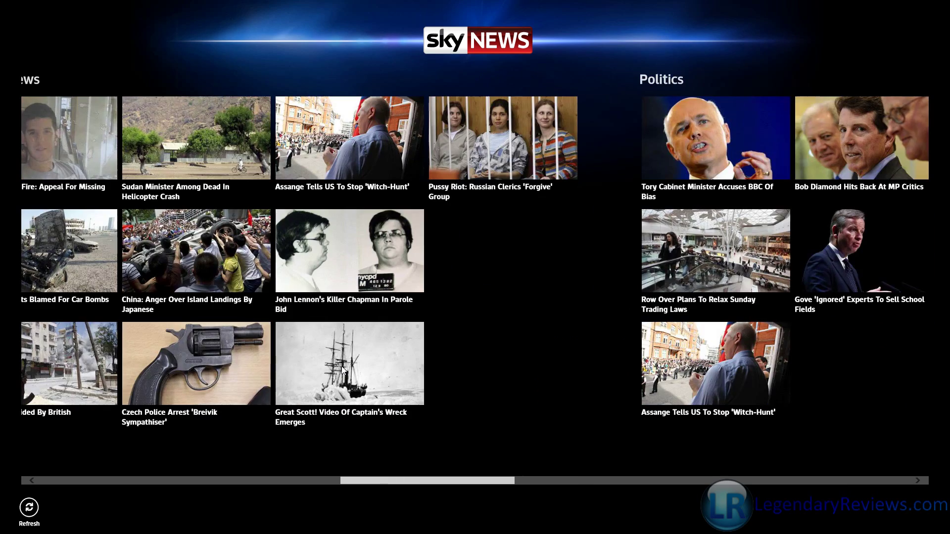
scroll(343, 370, up, 5)
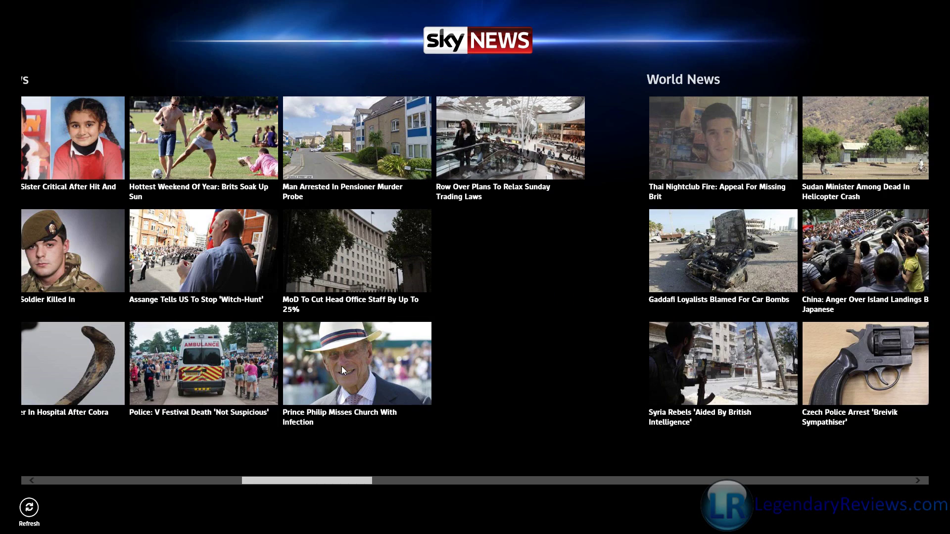
scroll(341, 366, up, 10)
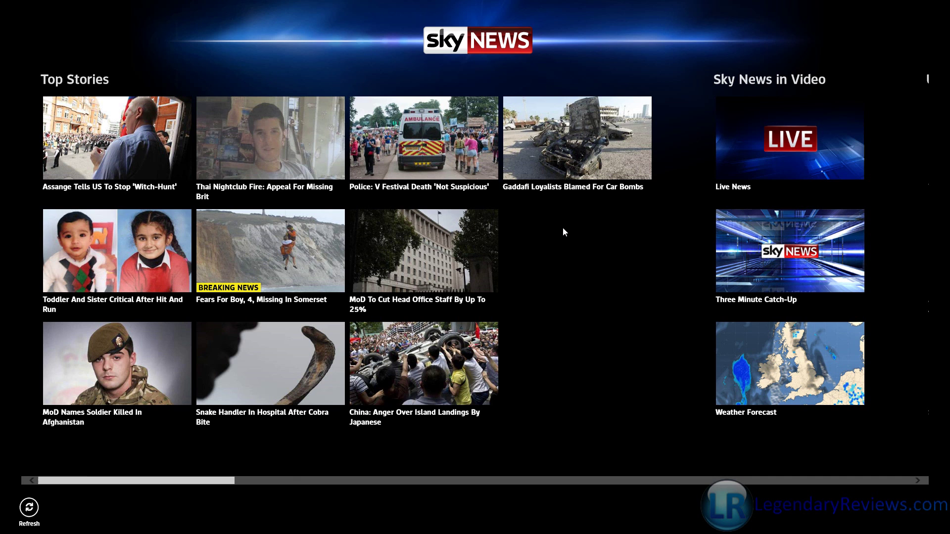
scroll(545, 225, down, 5)
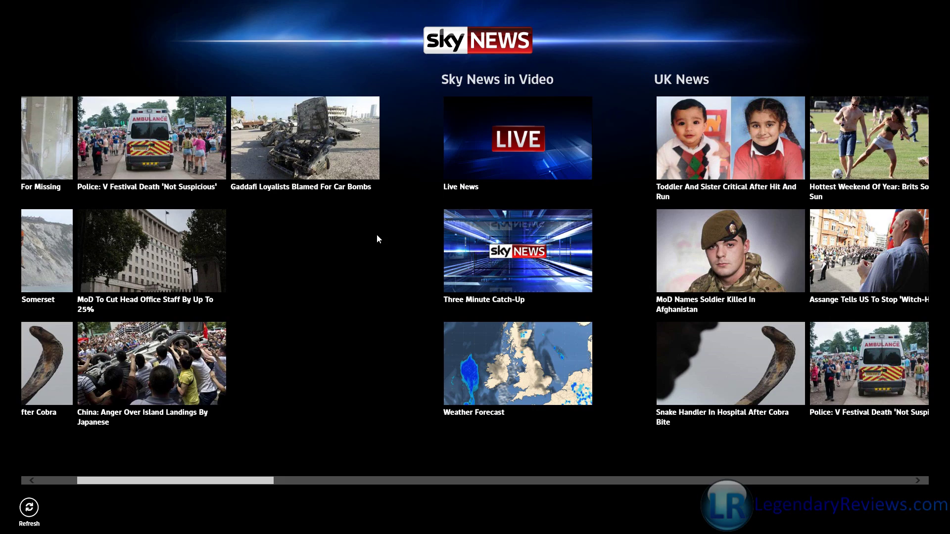
key(super)
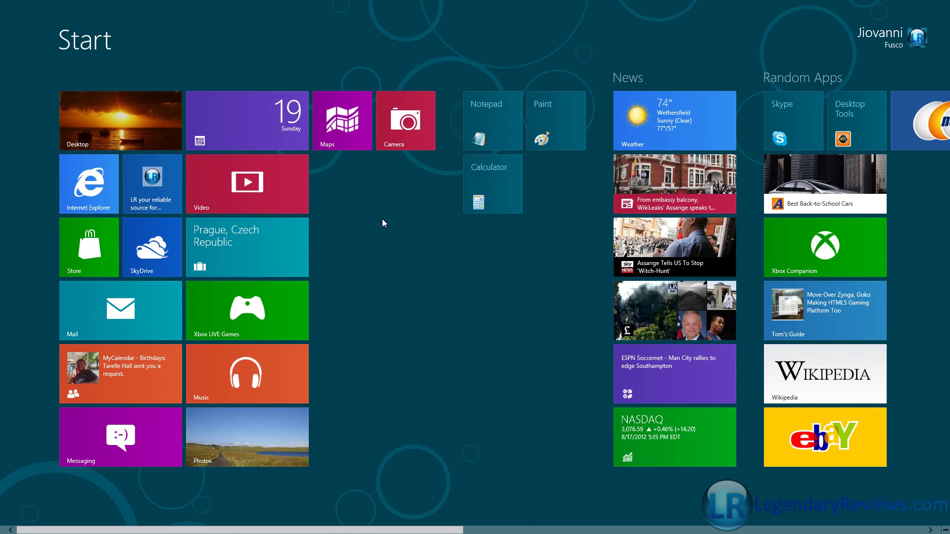
Launch desktop Internet Explorer on Legendary Reviews and view the GTA 4 Ultimate Vehicle Pack V9 page
click(173, 129)
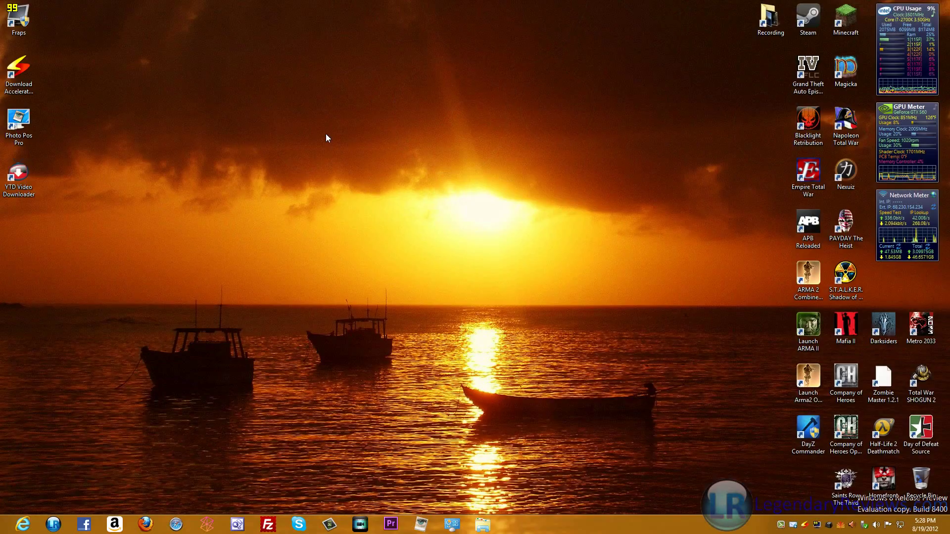
click(22, 524)
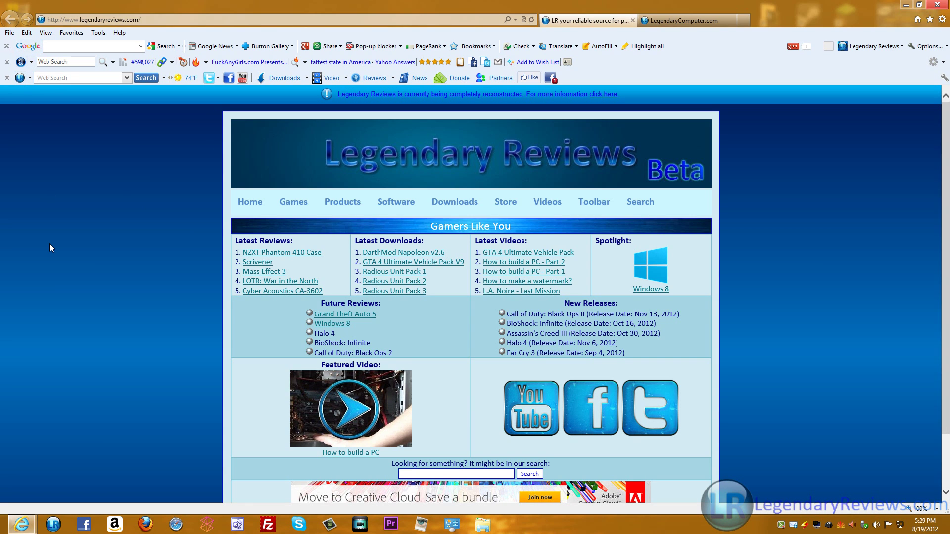
scroll(84, 223, down, 2)
scroll(65, 284, up, 2)
click(272, 272)
click(414, 262)
scroll(64, 283, down, 2)
scroll(67, 307, down, 5)
scroll(99, 312, up, 10)
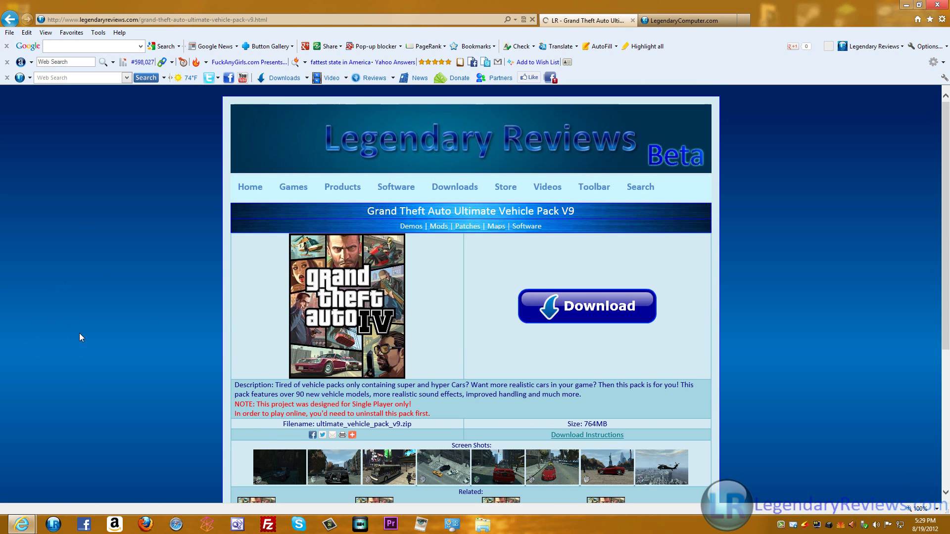
click(245, 181)
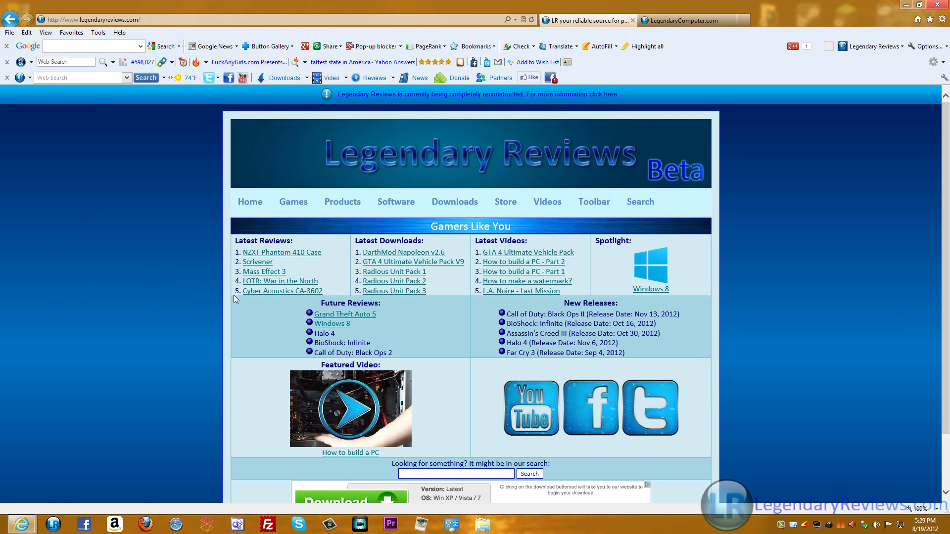
Read the LOTR: War in the North and NZXT Phantom 410 Case reviews, returning home each time
click(277, 281)
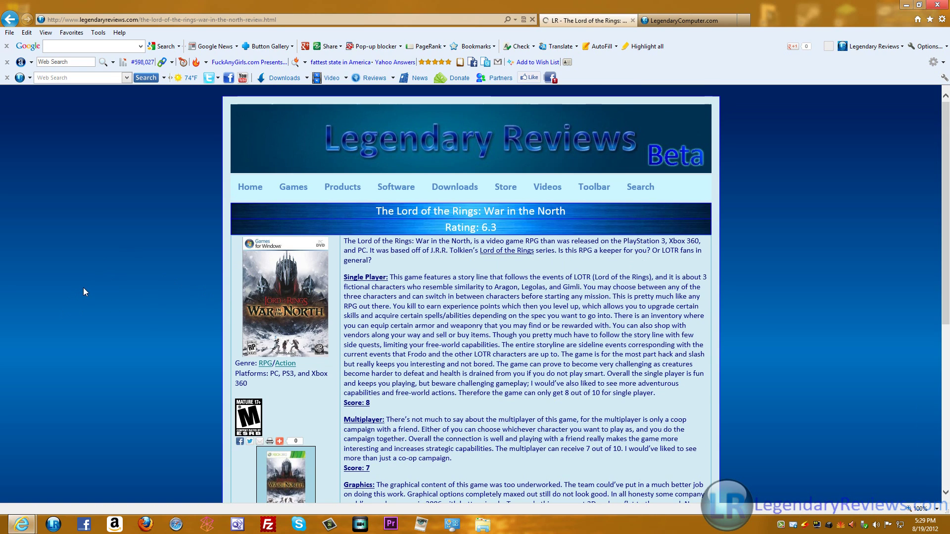
scroll(90, 292, down, 10)
scroll(89, 307, up, 10)
click(249, 188)
click(292, 255)
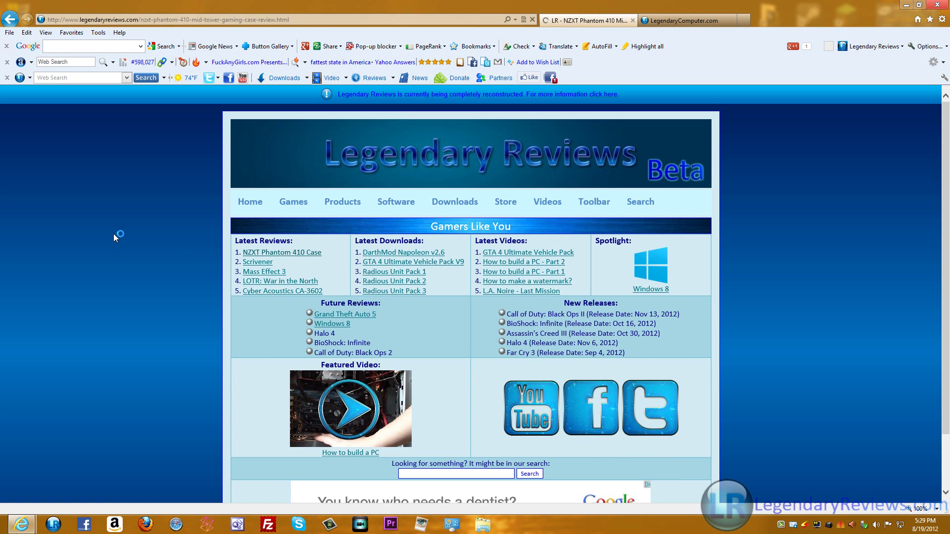
scroll(110, 234, down, 7)
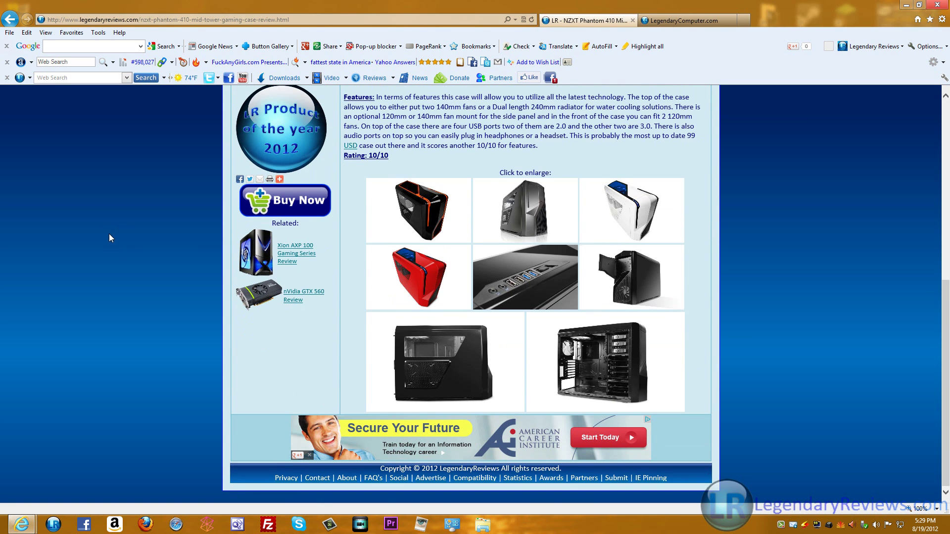
scroll(109, 239, up, 7)
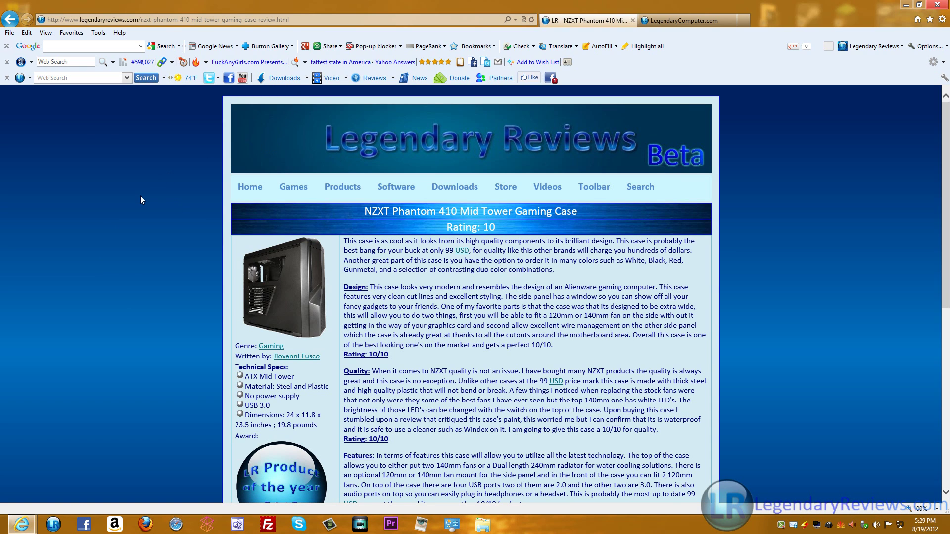
key(BackSpace)
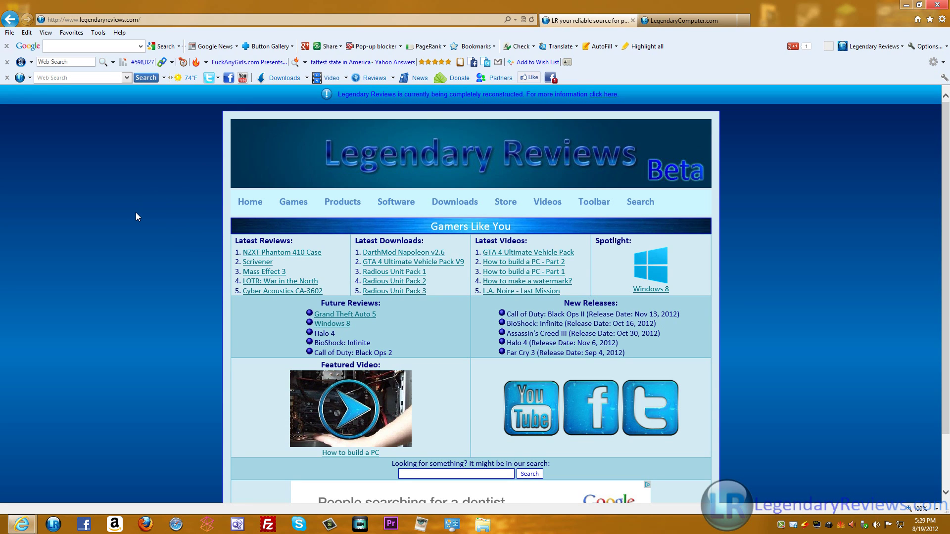
scroll(138, 211, down, 3)
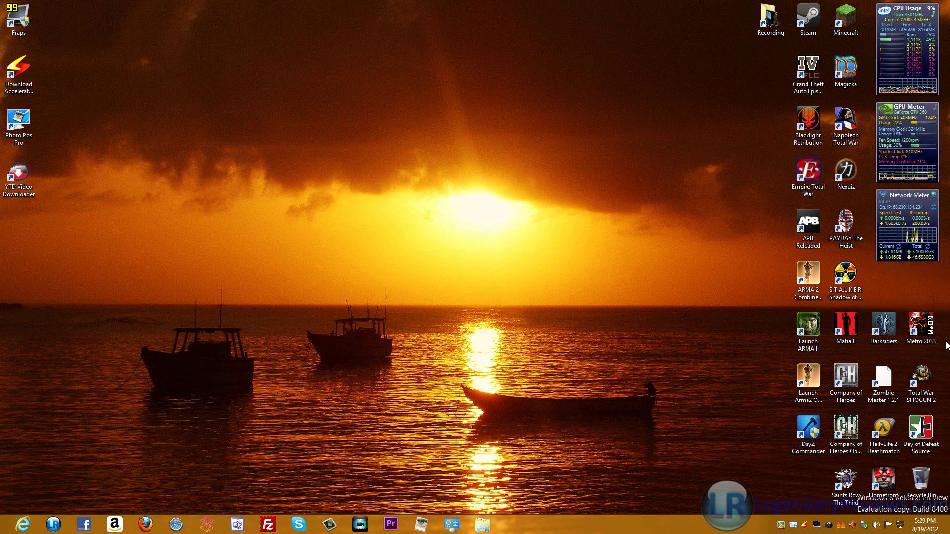
Show the charms bar from the top-right corner and choose the Settings charm
mouse_move(948, 3)
click(928, 369)
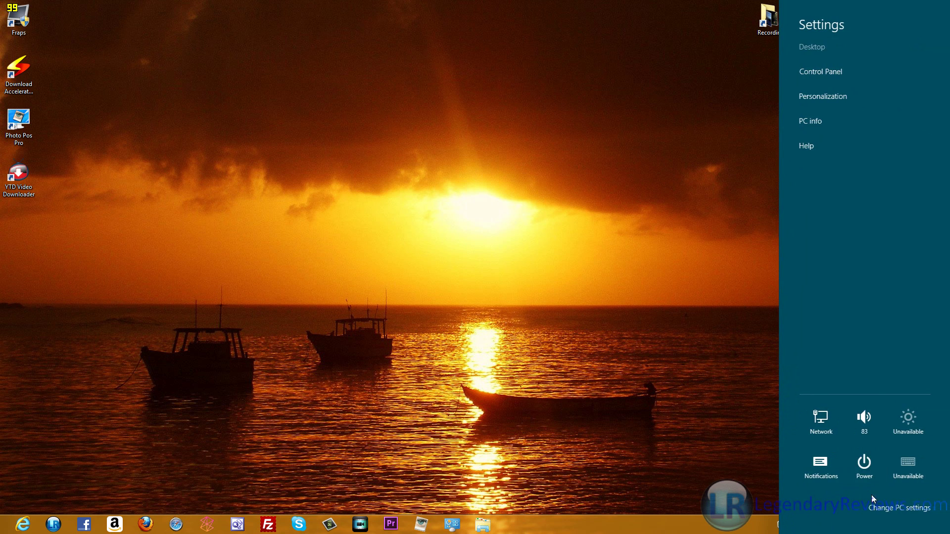
Try a new Start screen pattern and blue colour, revert to teal, then view account picture and Users
click(861, 506)
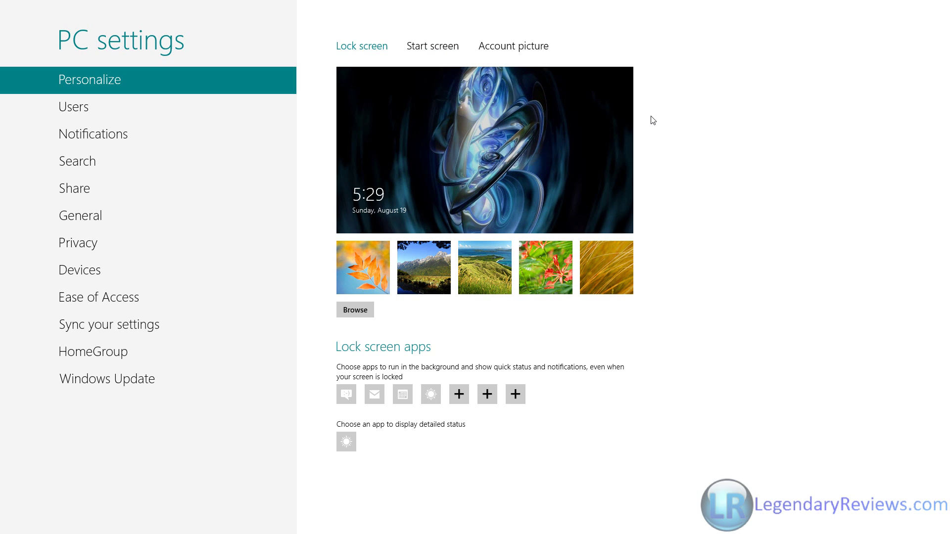
click(430, 49)
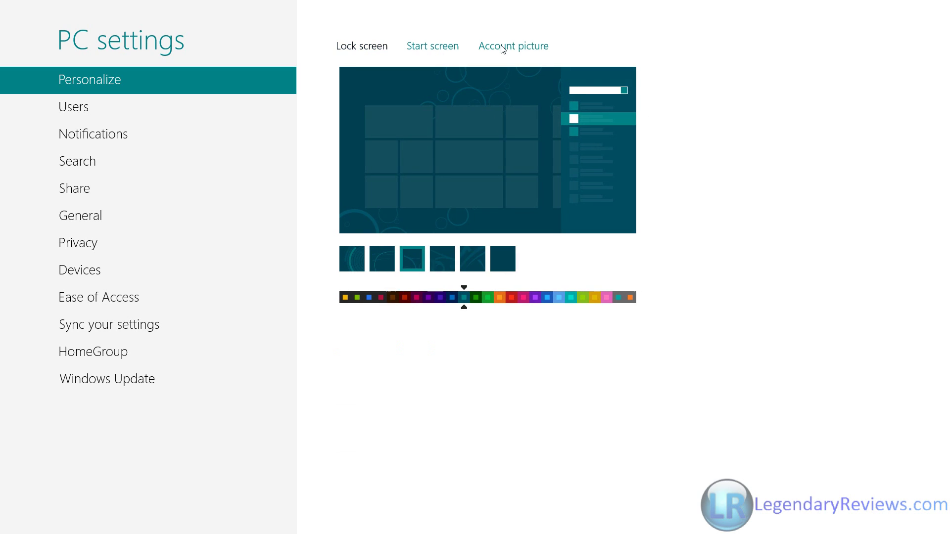
click(410, 258)
click(449, 298)
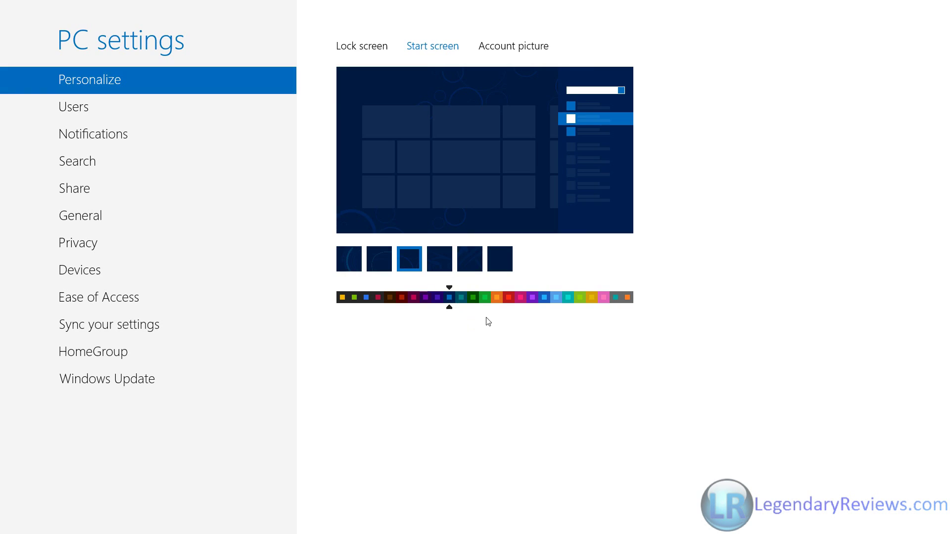
click(464, 299)
click(512, 46)
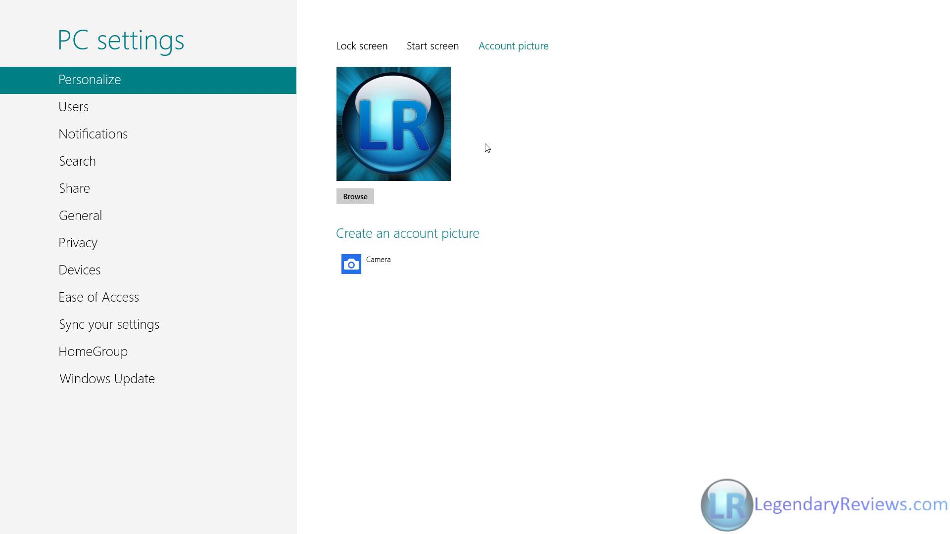
key(Down)
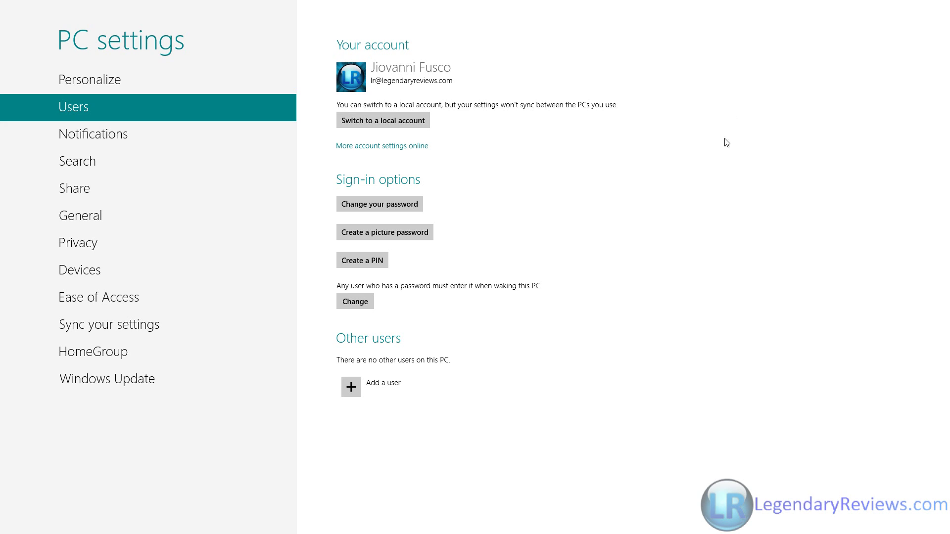
key(Tab)
Look through the Notifications, Search and Share settings pages
click(144, 133)
scroll(712, 170, down, 1)
scroll(674, 231, up, 1)
click(149, 161)
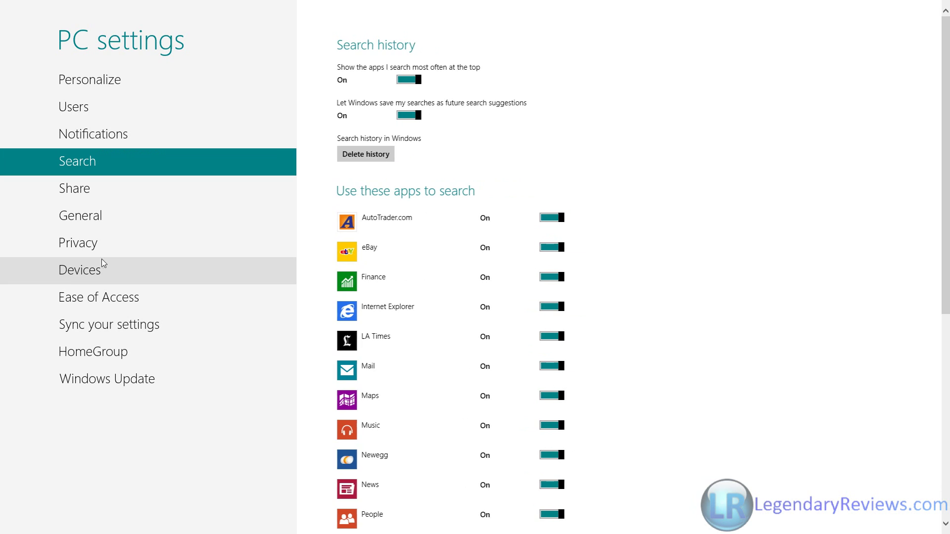
scroll(329, 308, down, 5)
click(132, 187)
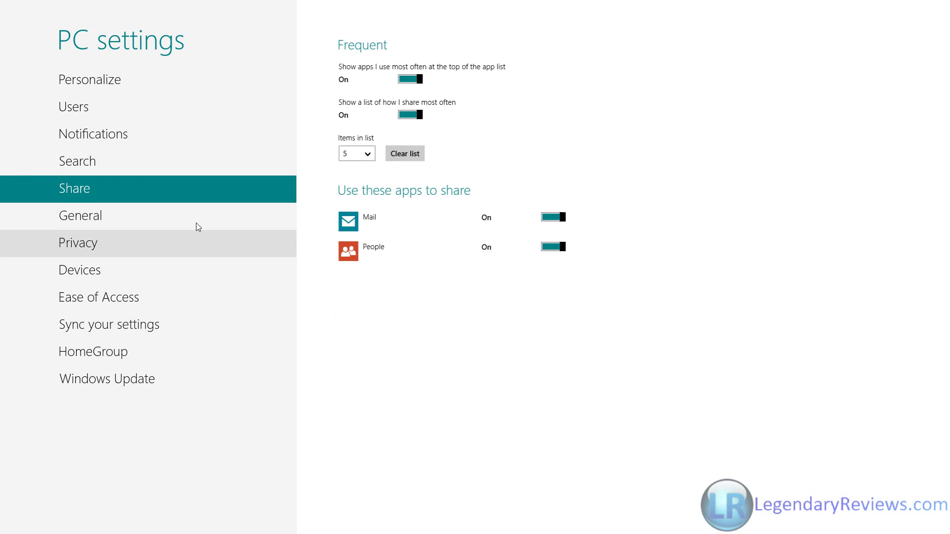
Check General's time zone list keeping Eastern Time, view Sync and Windows Update, then close PC settings
click(109, 215)
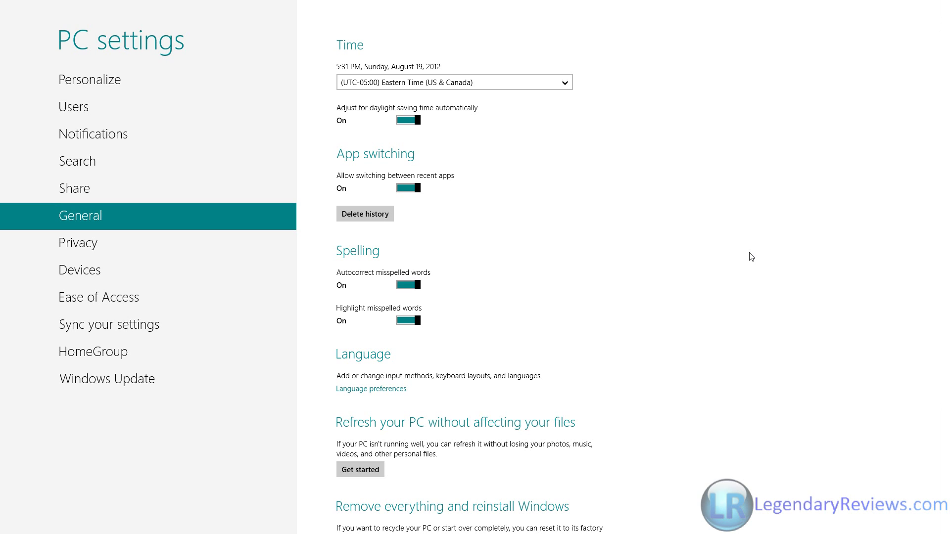
key(Tab)
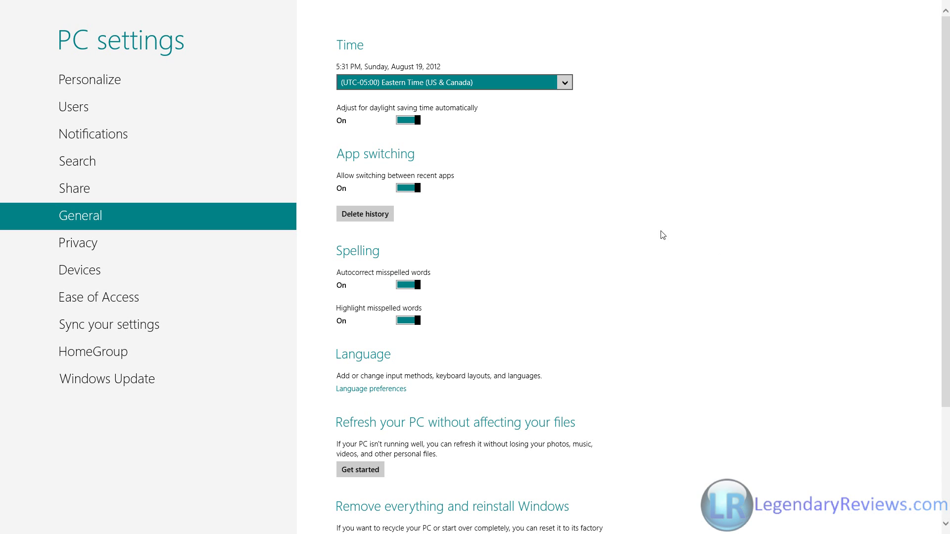
click(565, 82)
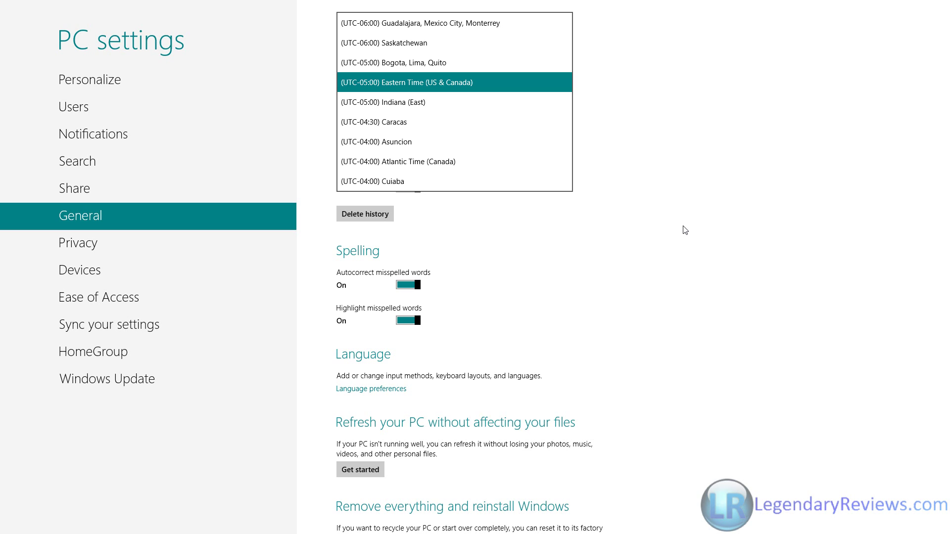
click(686, 230)
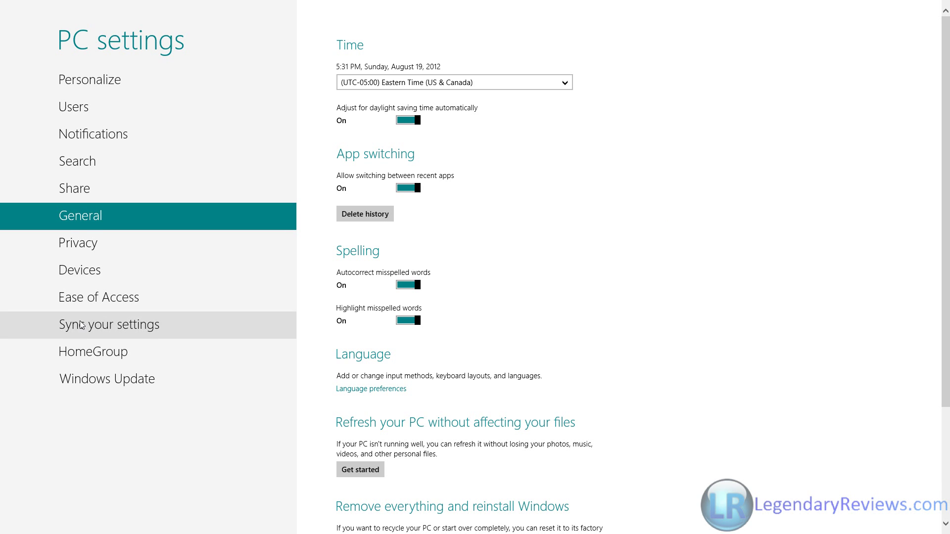
click(94, 329)
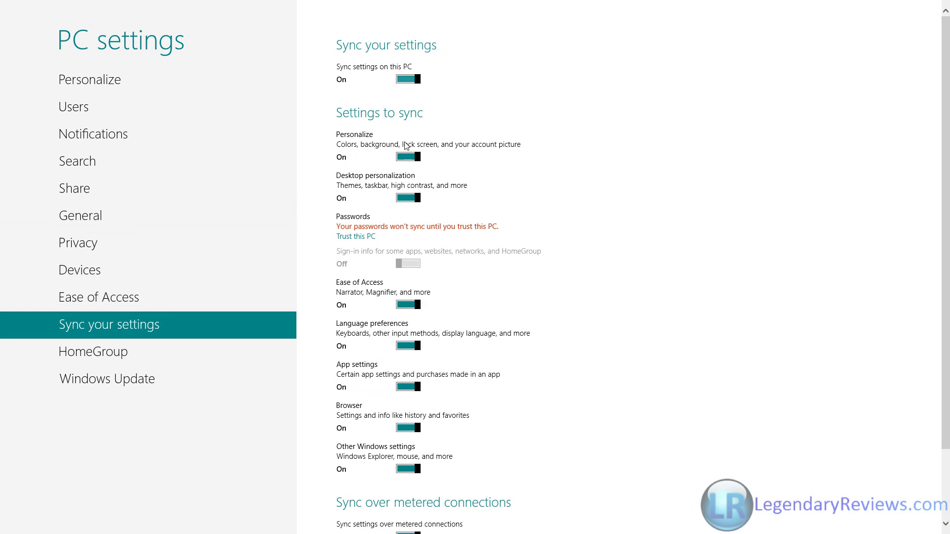
click(123, 382)
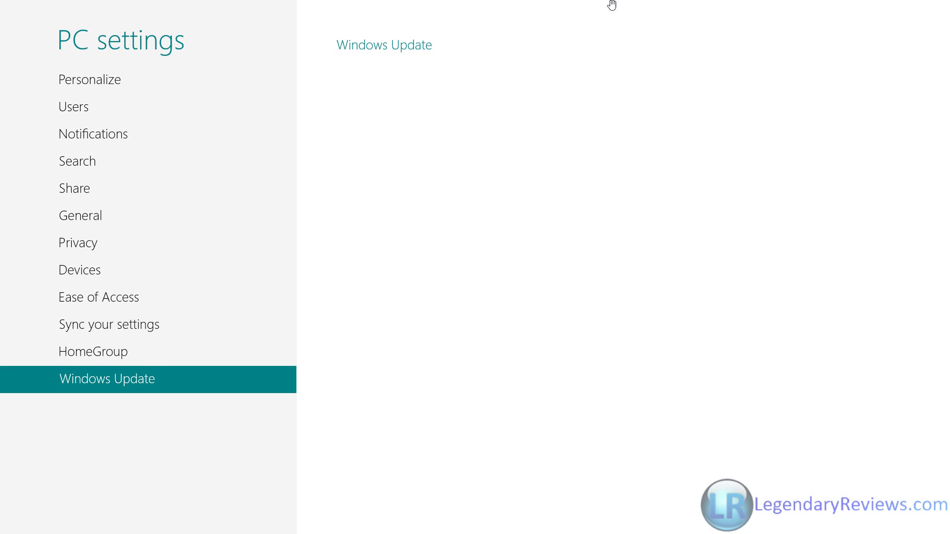
drag(594, 5, 447, 80)
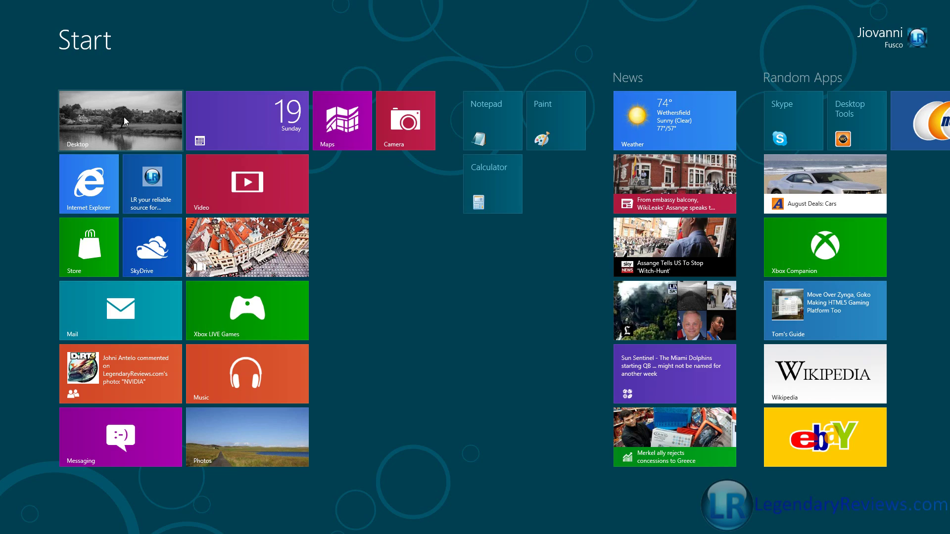
Open Explorer at Libraries from the desktop taskbar and move the window higher
click(124, 119)
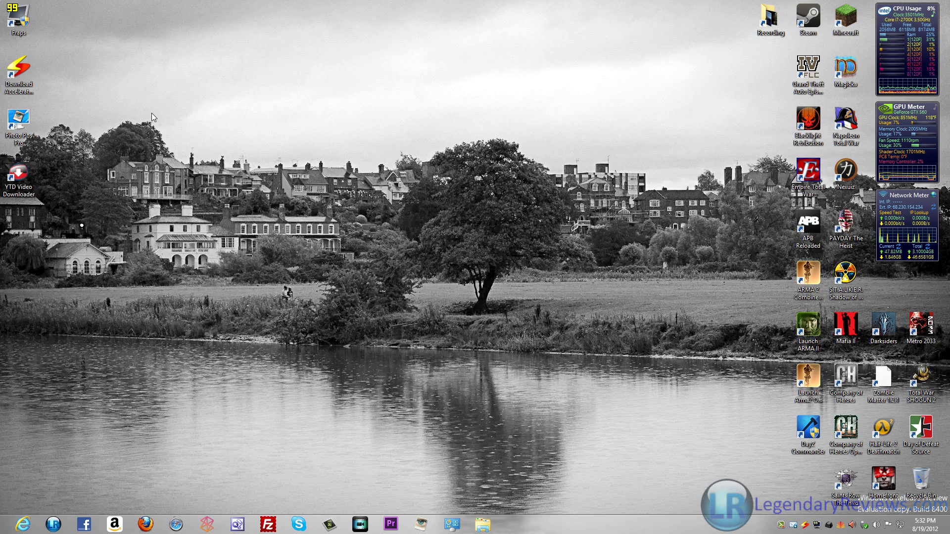
click(482, 525)
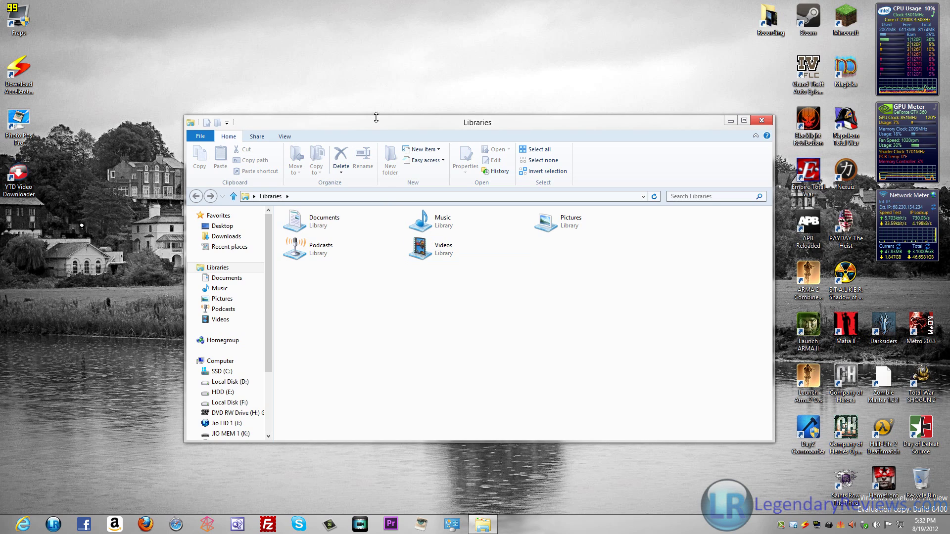
drag(376, 118, 374, 98)
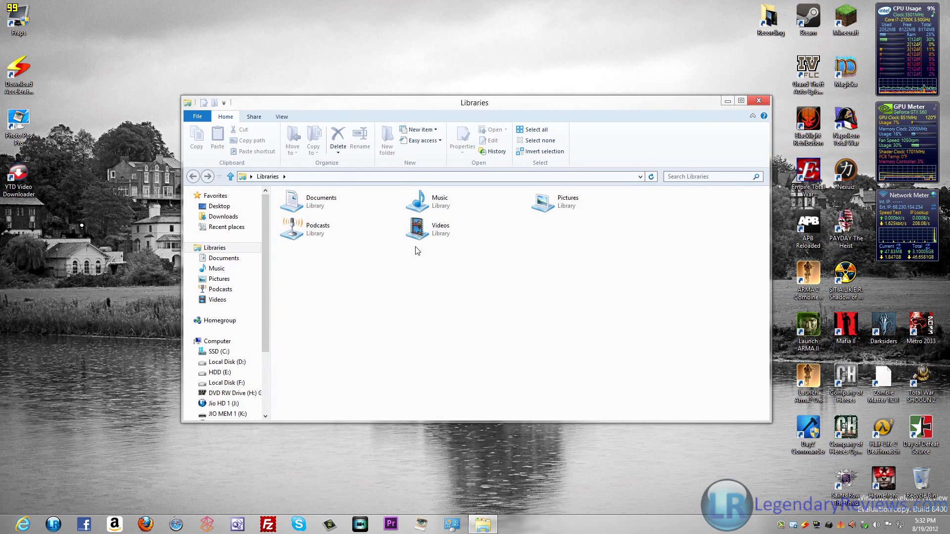
scroll(369, 143, down, 2)
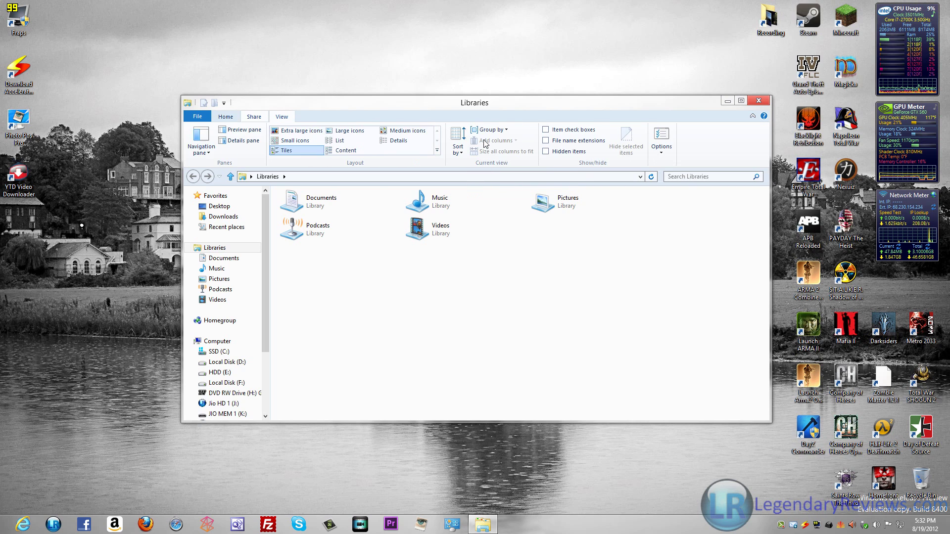
scroll(484, 143, up, 2)
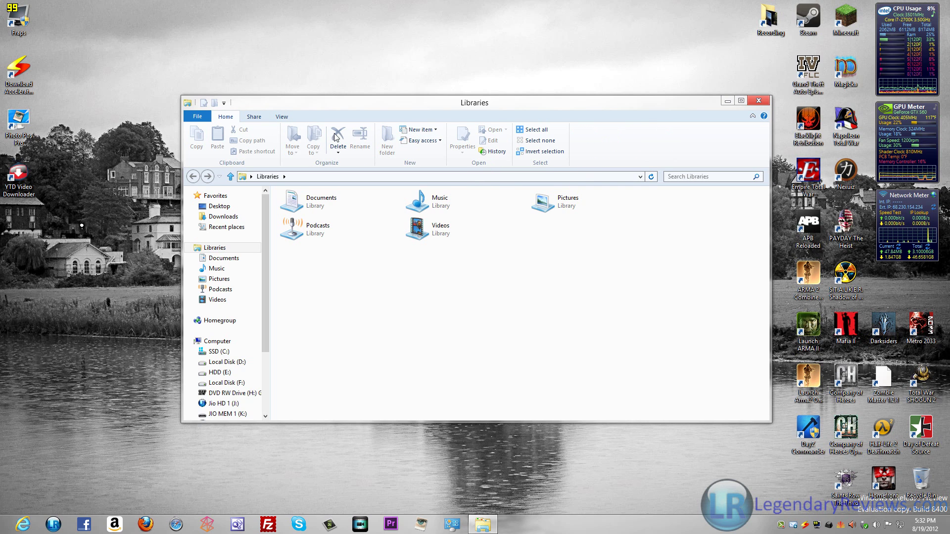
Show and then dismiss the frequently visited places list in the Libraries window
scroll(321, 139, down, 2)
scroll(297, 149, up, 2)
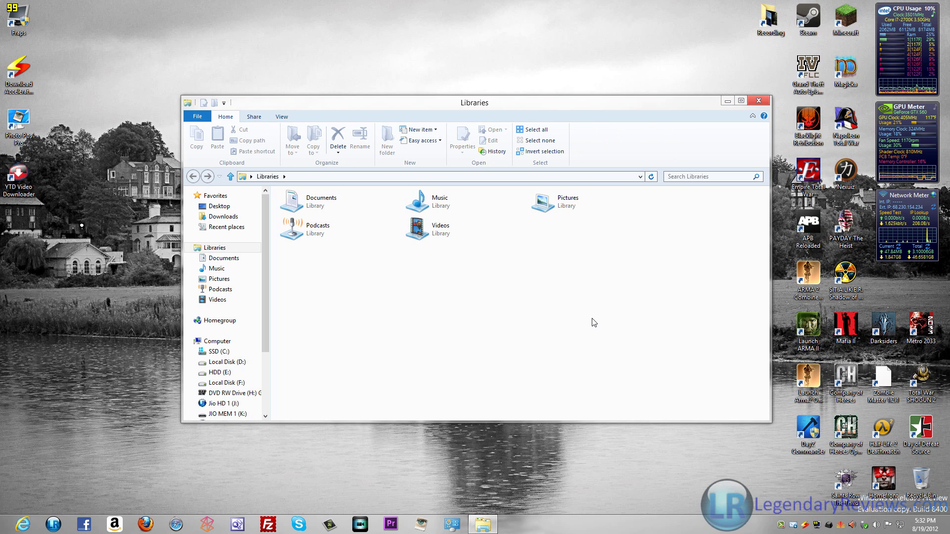
click(196, 115)
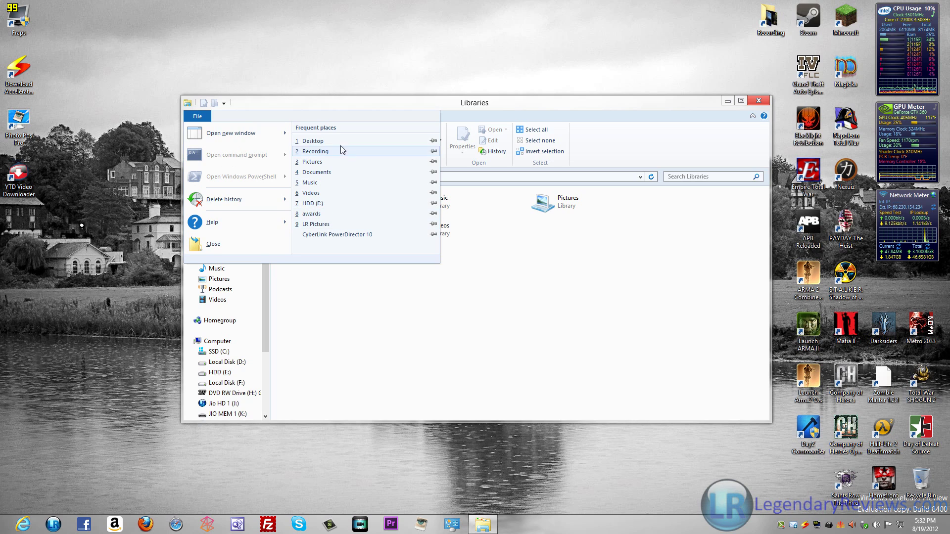
click(416, 325)
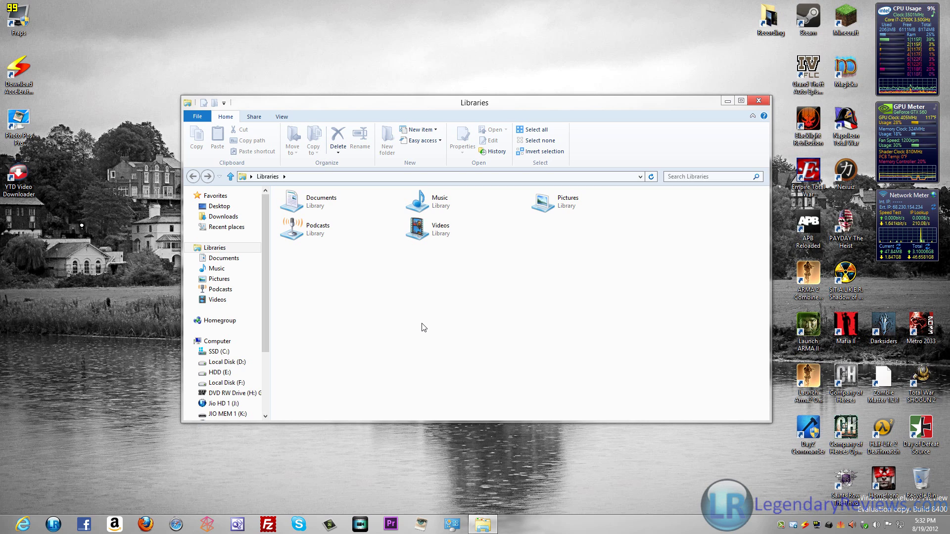
scroll(253, 156, down, 2)
scroll(257, 148, up, 2)
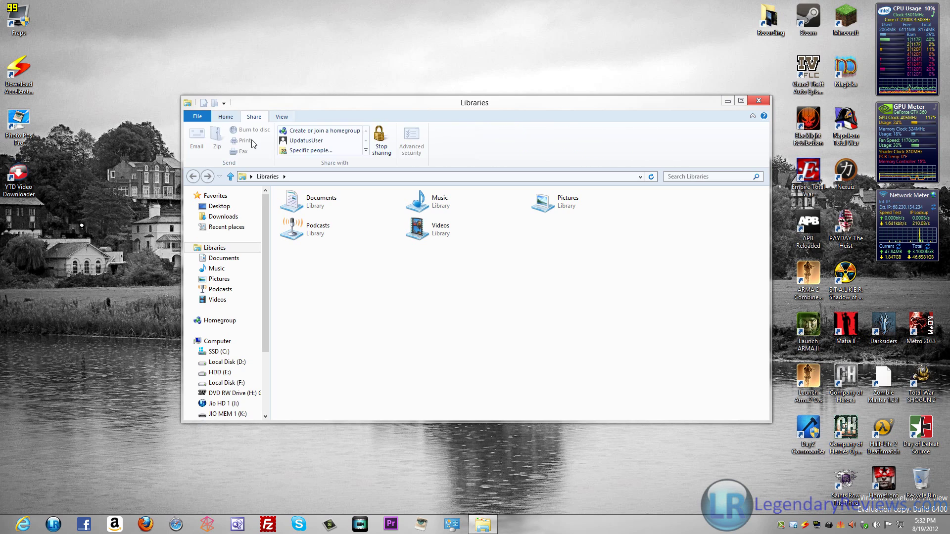
Open Optimize Drives from the Tools tab of the SSD (C:) drive's Properties
click(212, 351)
right_click(355, 323)
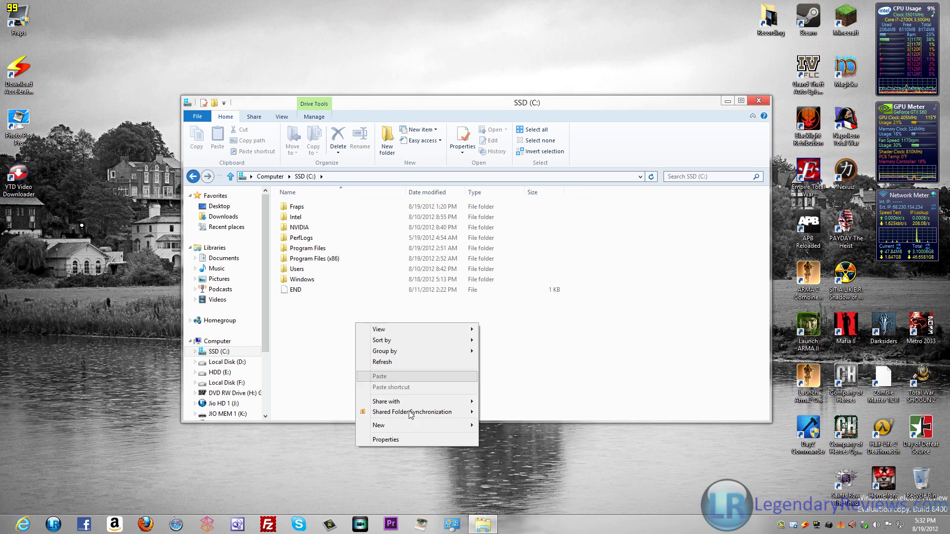
click(394, 441)
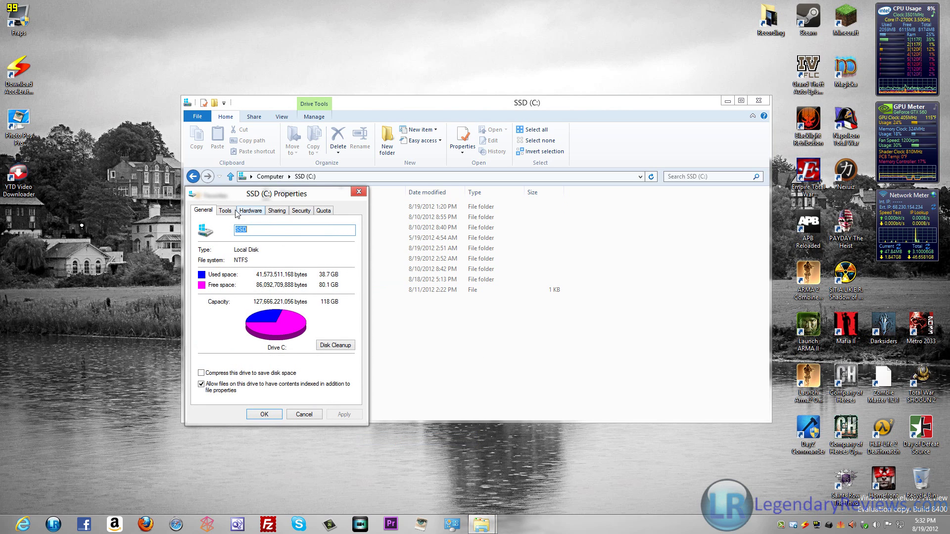
click(226, 211)
click(319, 304)
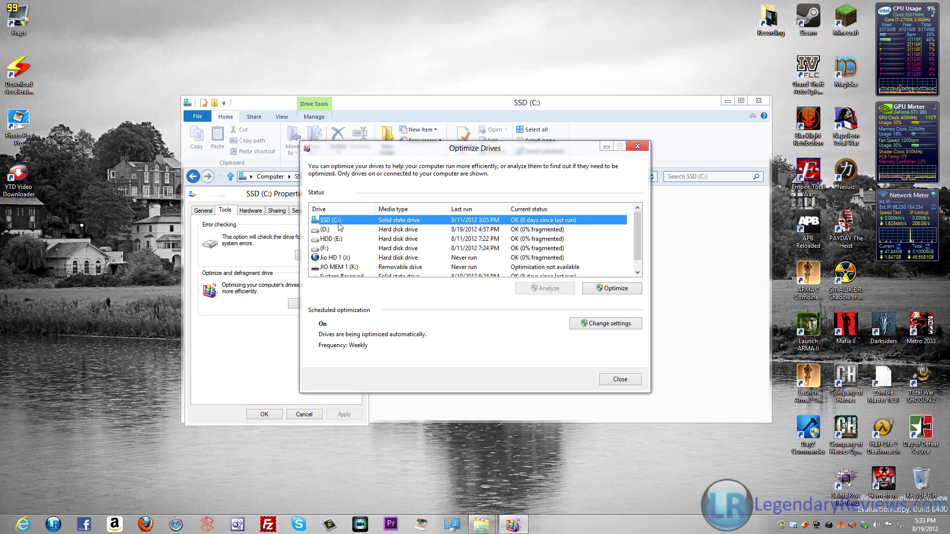
Compare HDD (E:) and SSD (C:) at 0% fragmented, then close Optimize Drives and Explorer
click(331, 240)
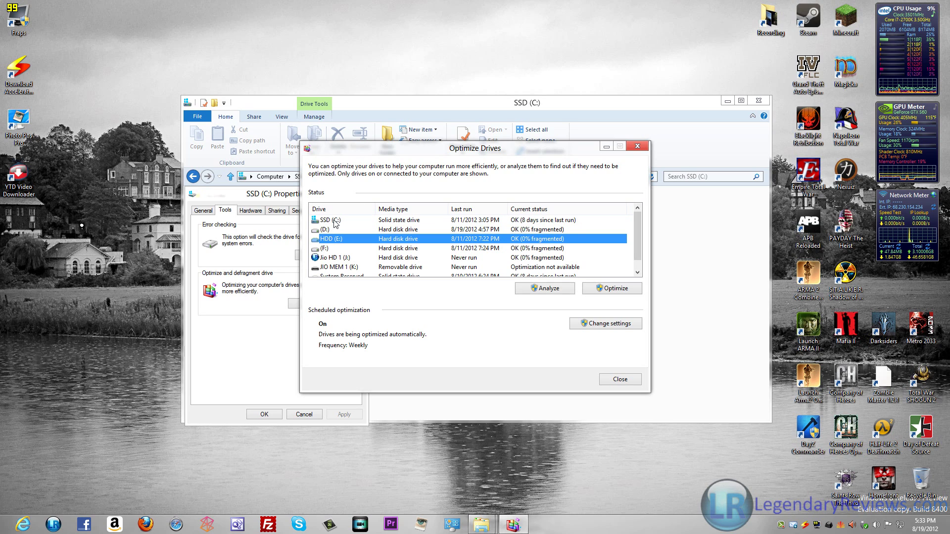
click(335, 222)
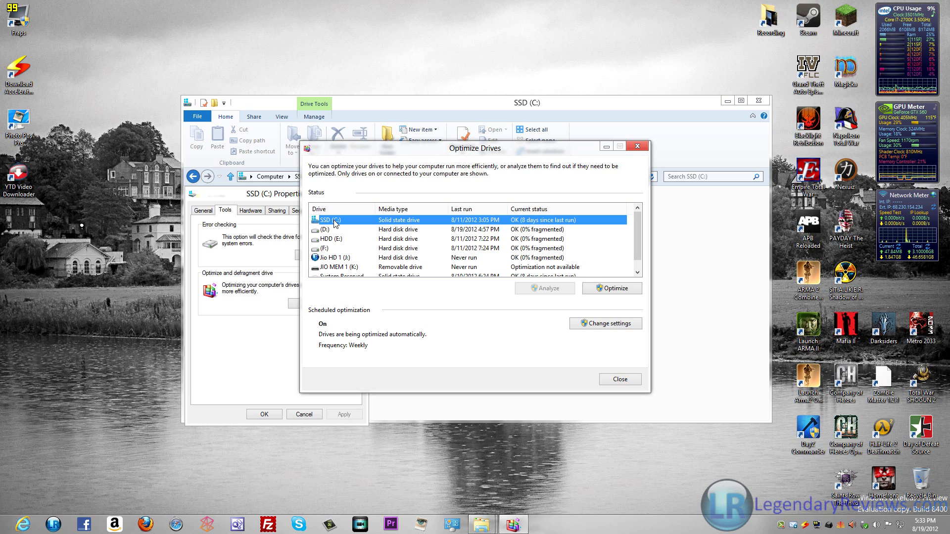
click(339, 239)
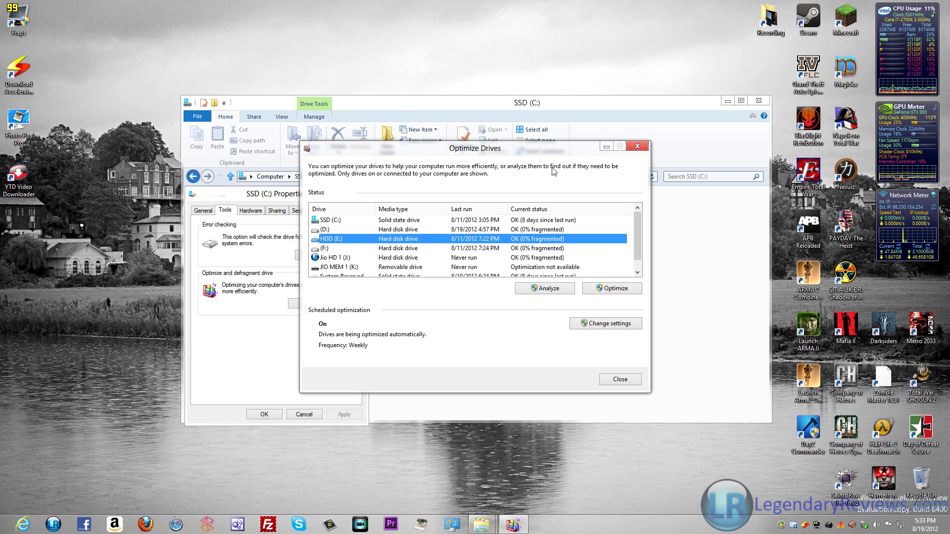
click(637, 146)
click(760, 101)
click(357, 192)
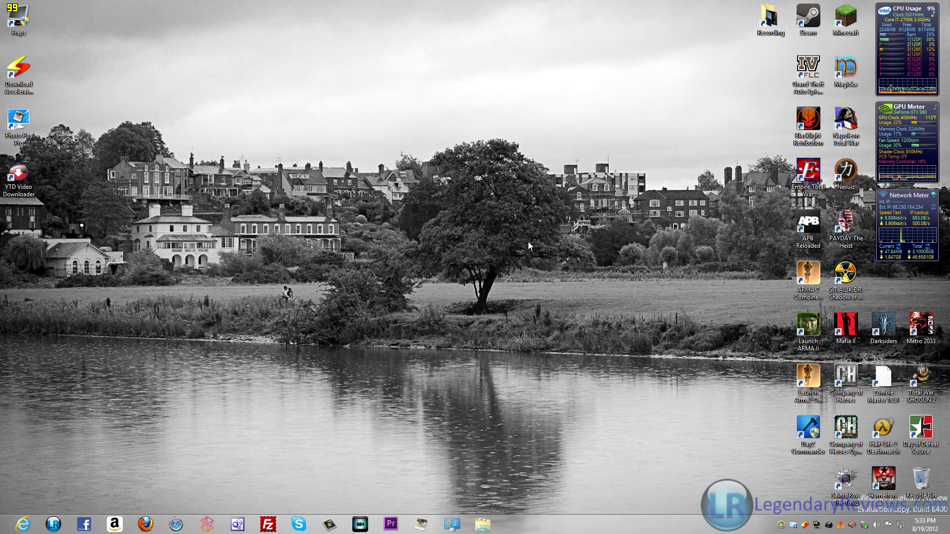
right_click(591, 528)
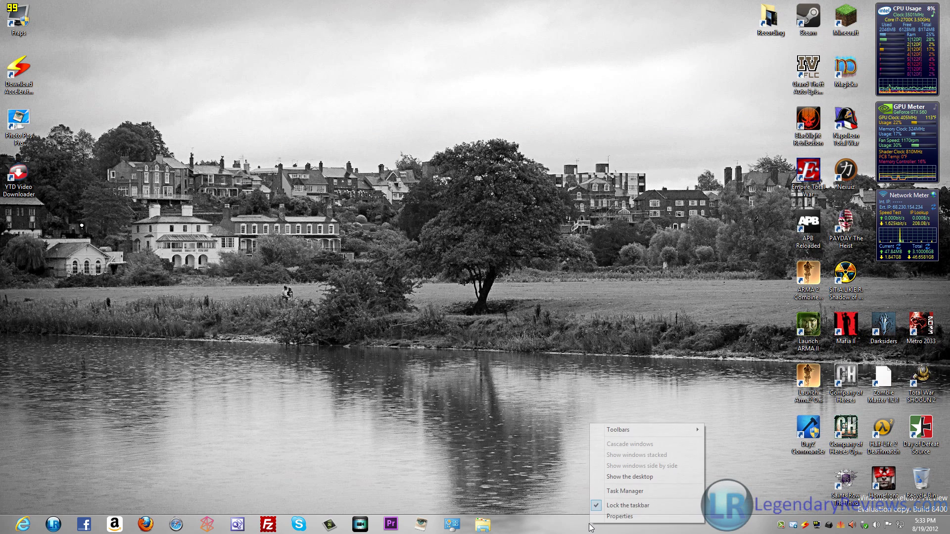
click(614, 489)
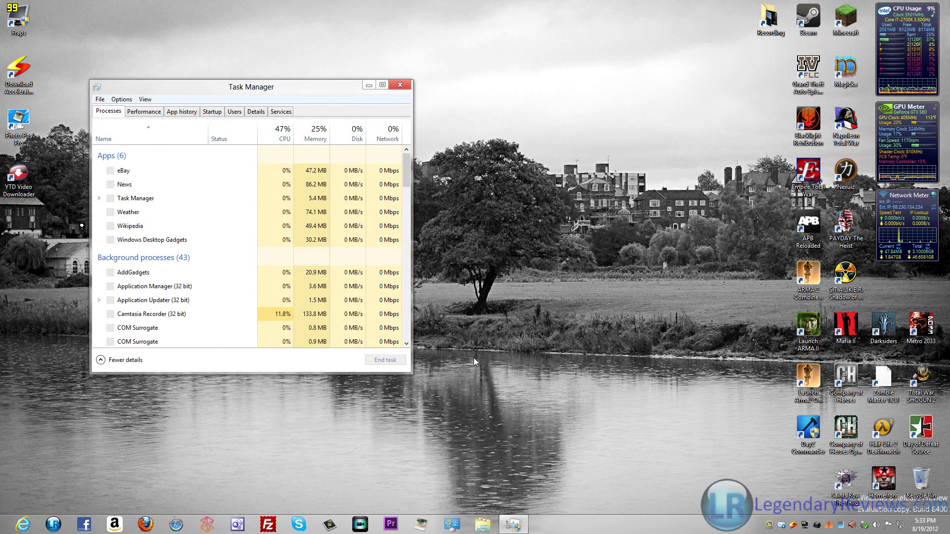
click(102, 361)
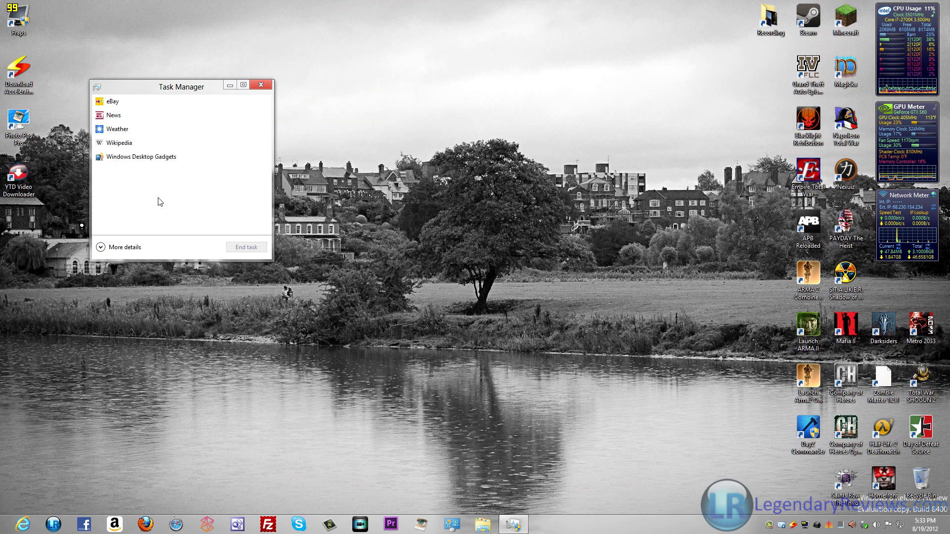
click(106, 248)
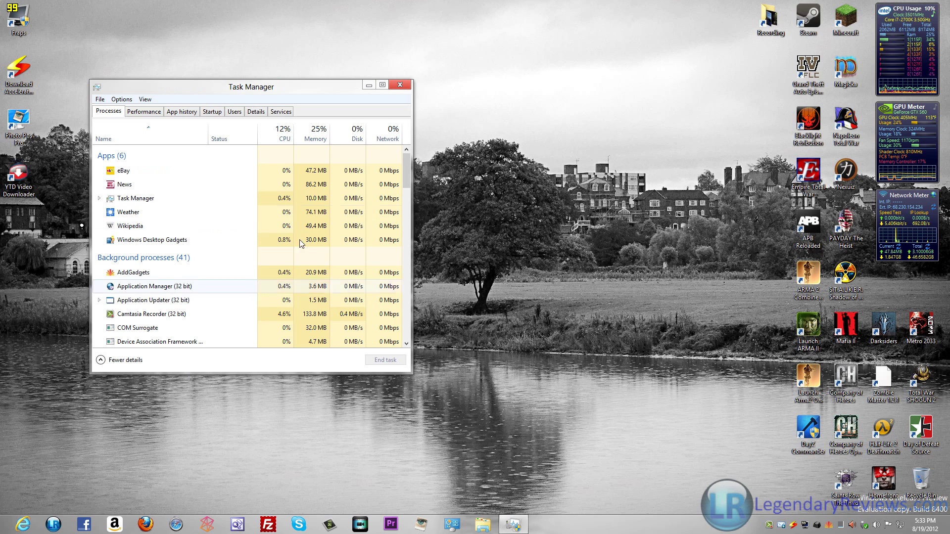
drag(407, 168, 418, 148)
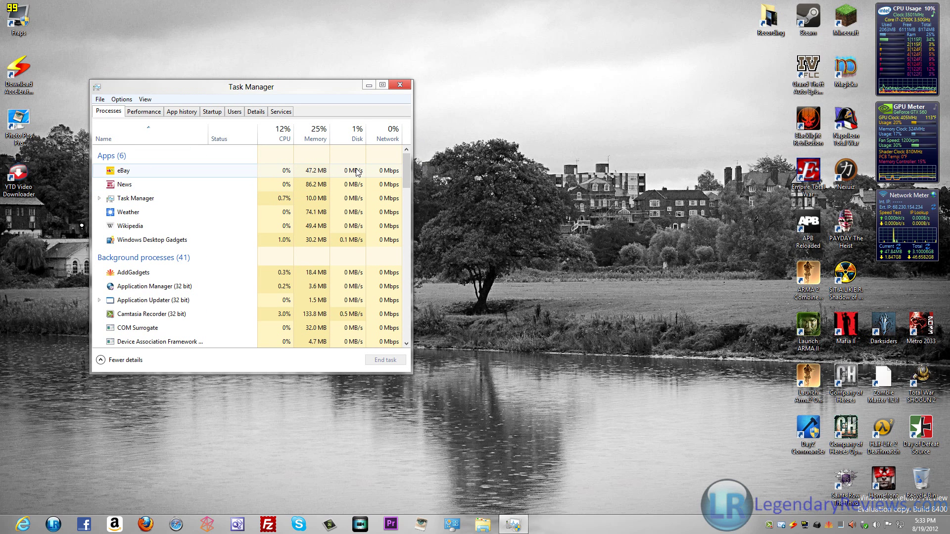
click(155, 116)
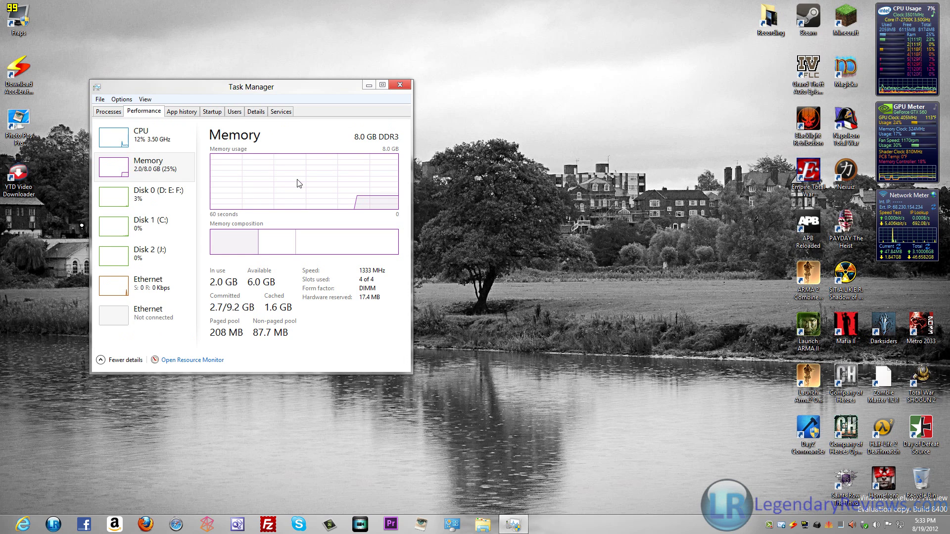
click(140, 133)
click(162, 168)
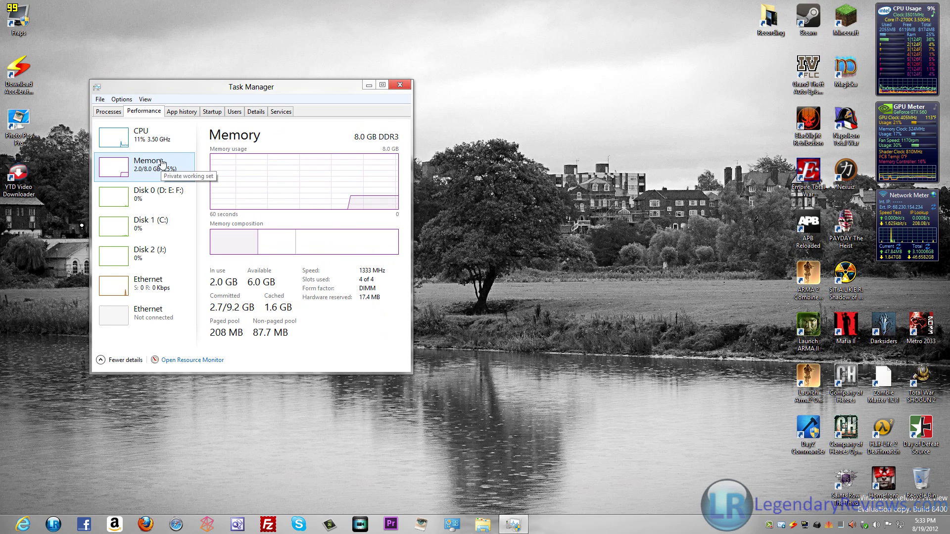
click(141, 200)
click(143, 229)
click(143, 255)
click(142, 289)
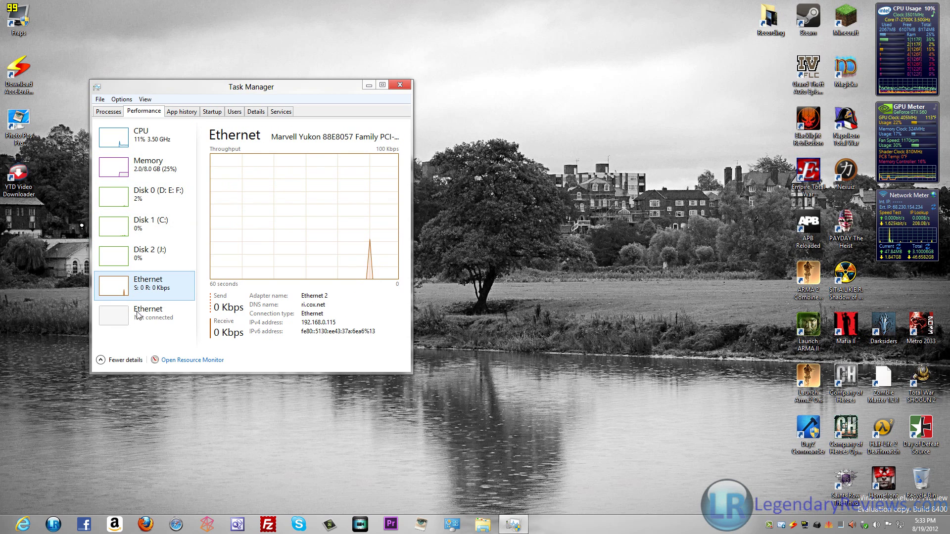
click(144, 137)
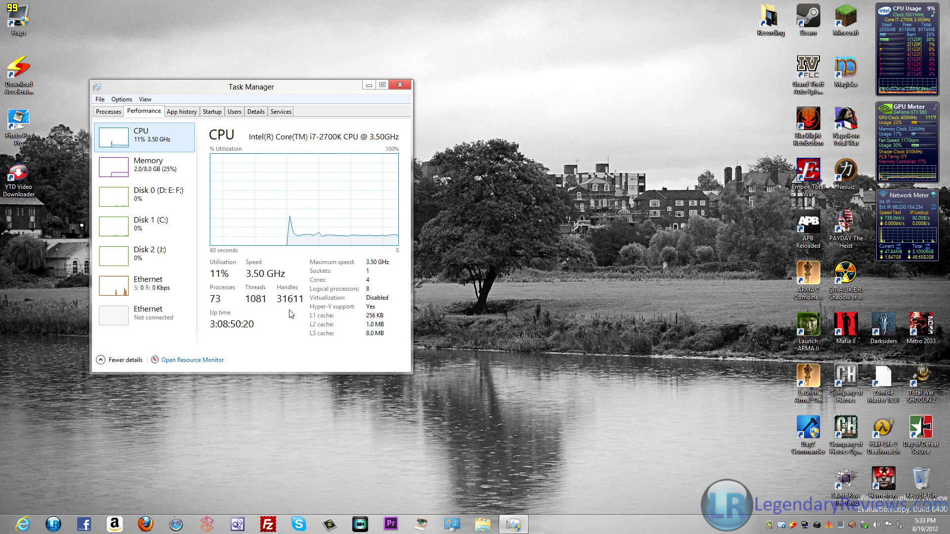
click(173, 114)
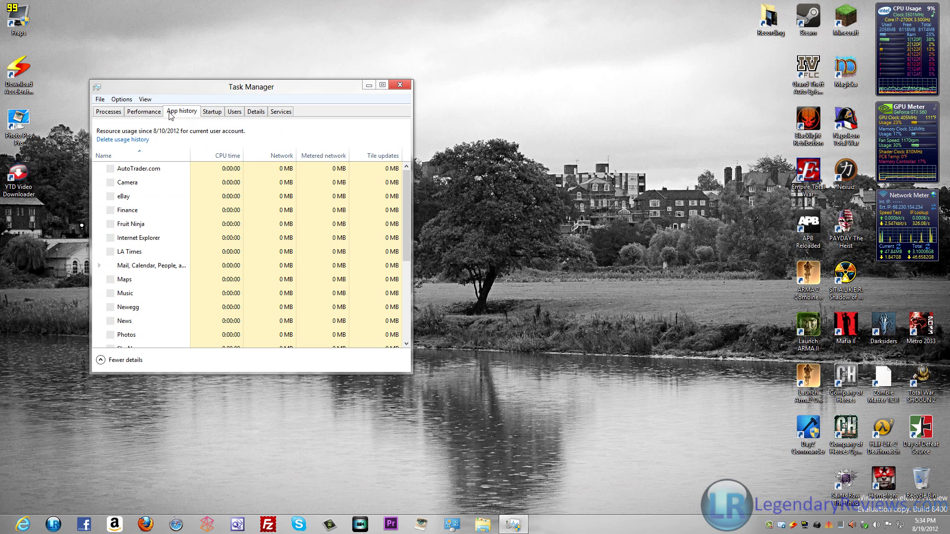
click(144, 112)
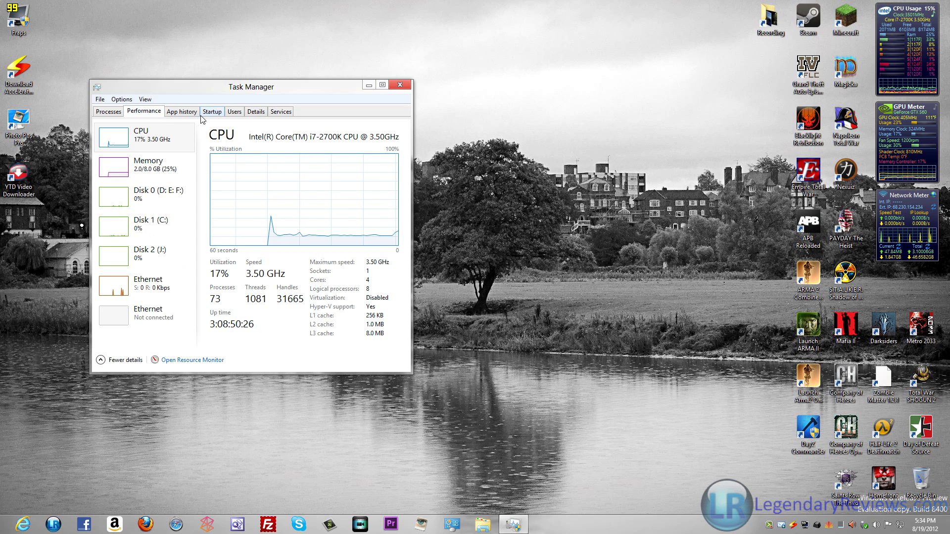
click(400, 84)
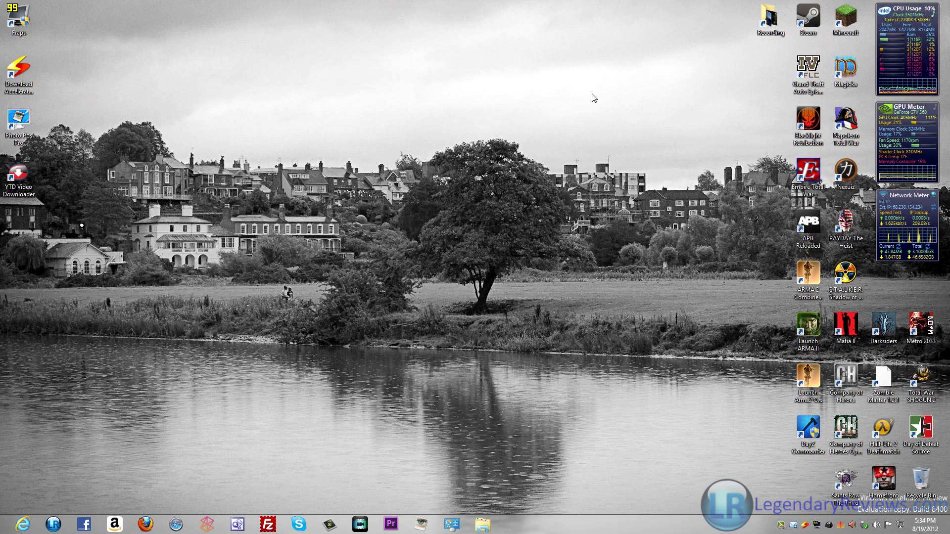
Launch Internet Explorer from the taskbar and scroll through the legendaryreviews.com homepage
click(25, 522)
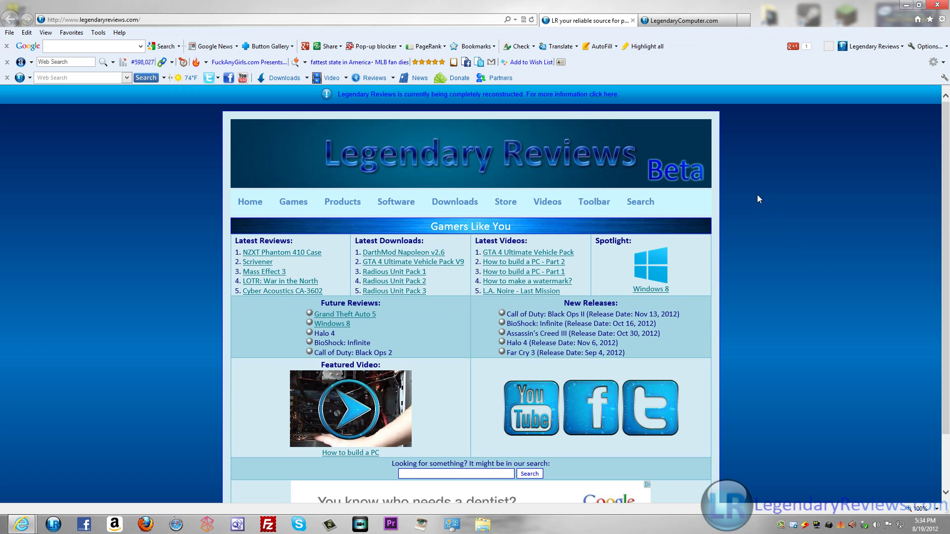
scroll(758, 196, down, 2)
scroll(773, 197, up, 2)
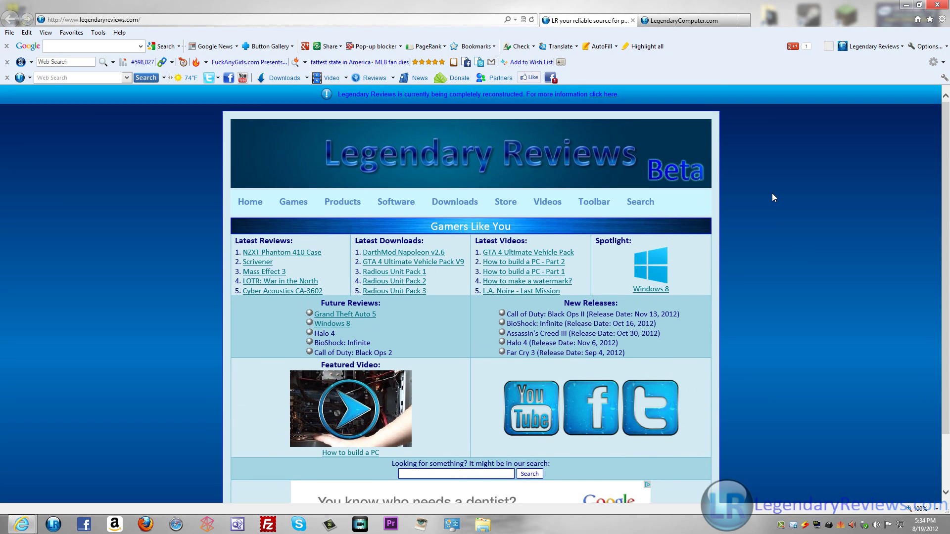